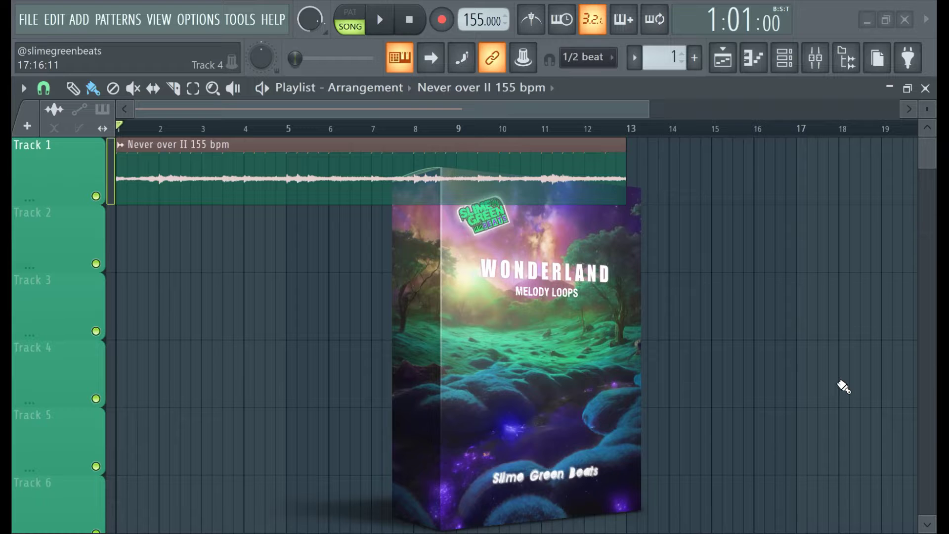
Route the Never over II 155 bpm audio channel to mixer track 11 in the channel rack
click(816, 58)
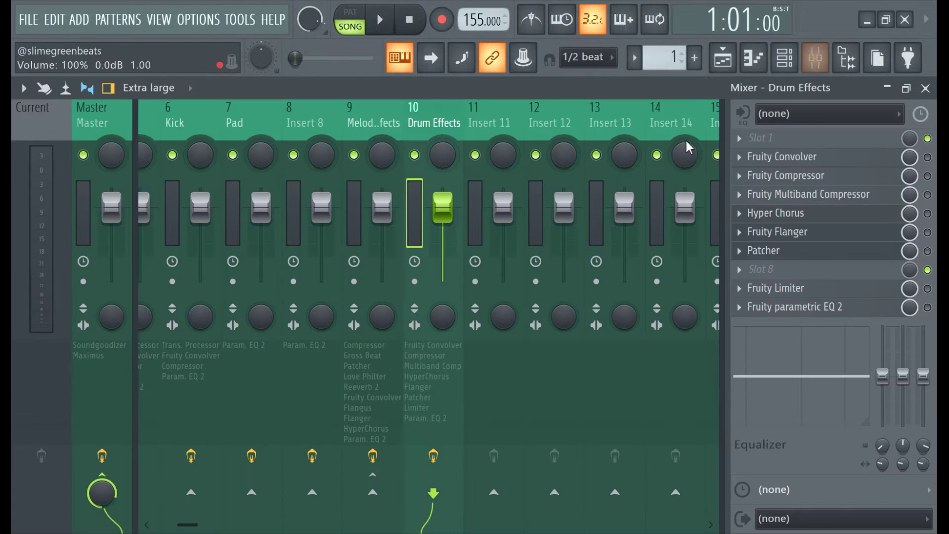
click(662, 203)
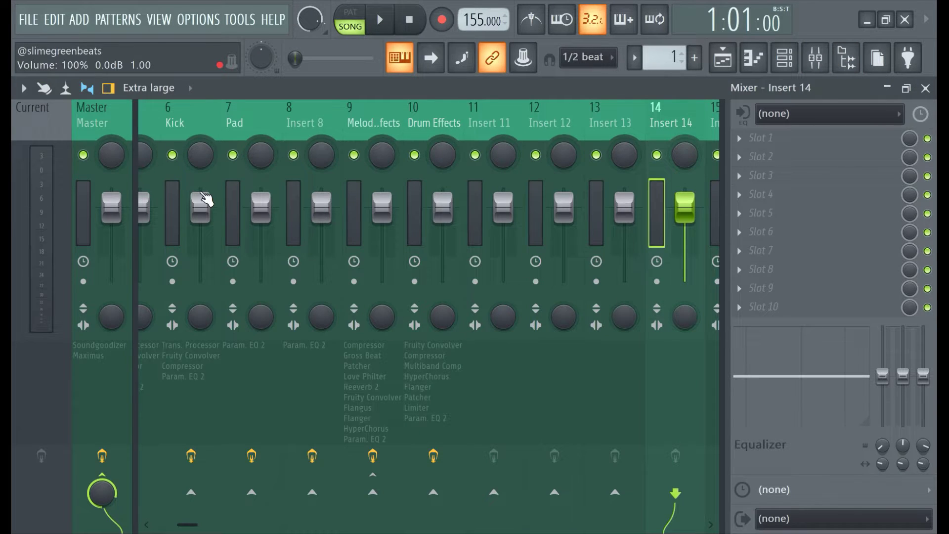
key(Left)
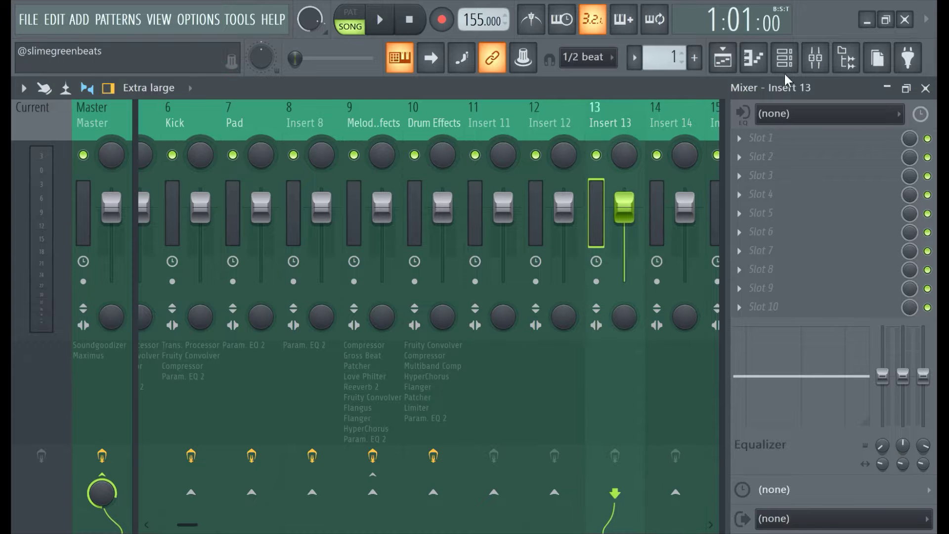
click(784, 58)
scroll(113, 239, up, 12)
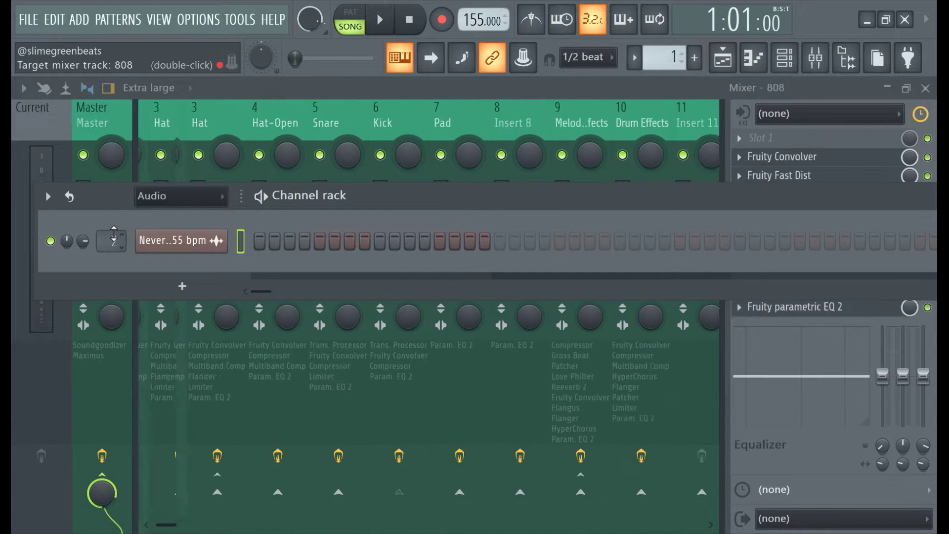
scroll(113, 239, up, 1)
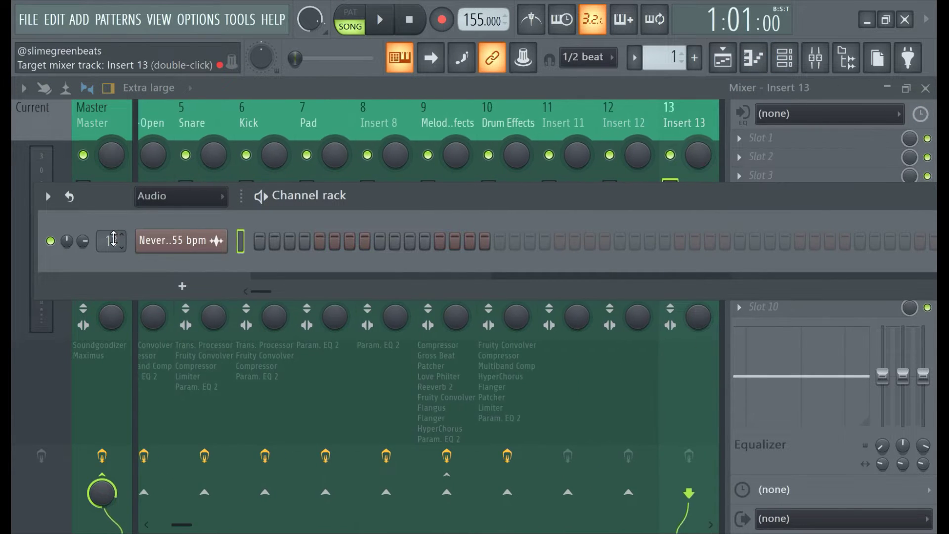
click(525, 90)
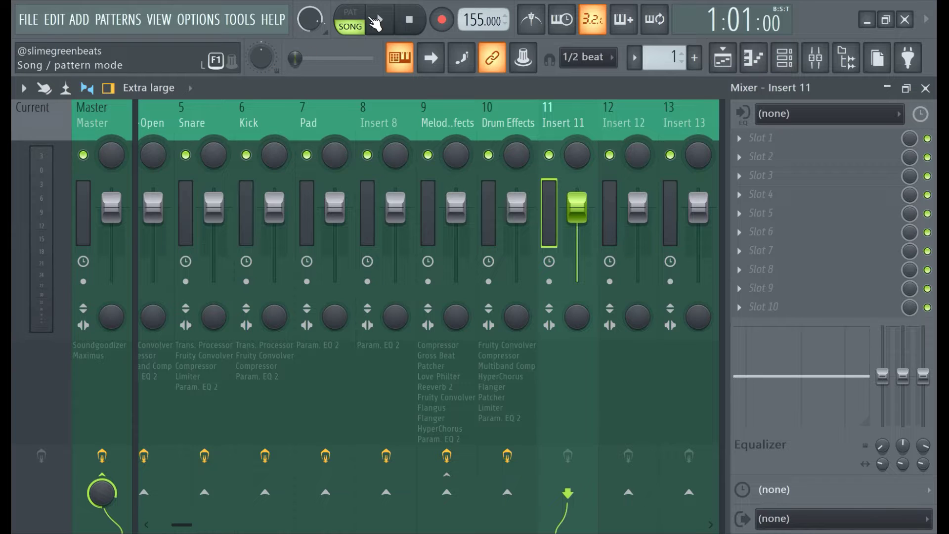
Start song playback and load Vintage Chorus into the first effect slot of Insert 12
click(379, 20)
click(754, 141)
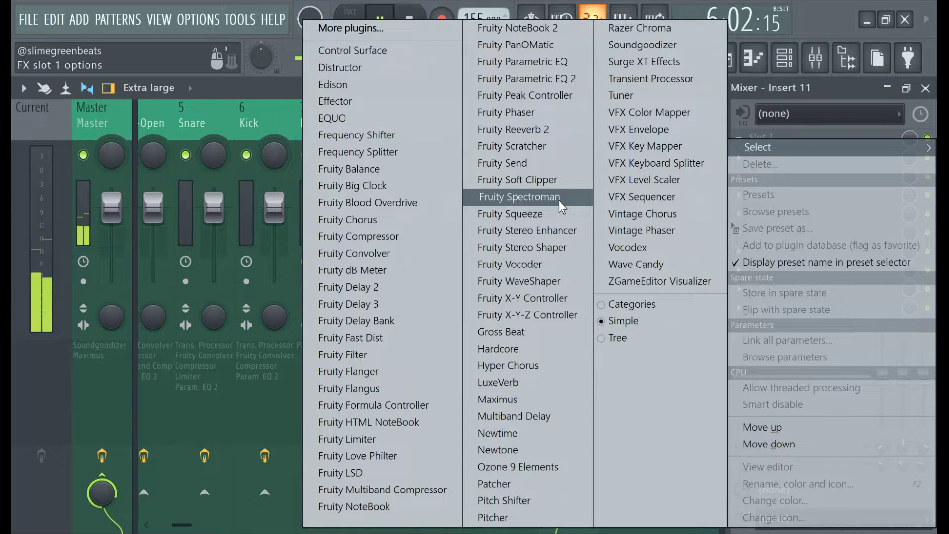
key(Escape)
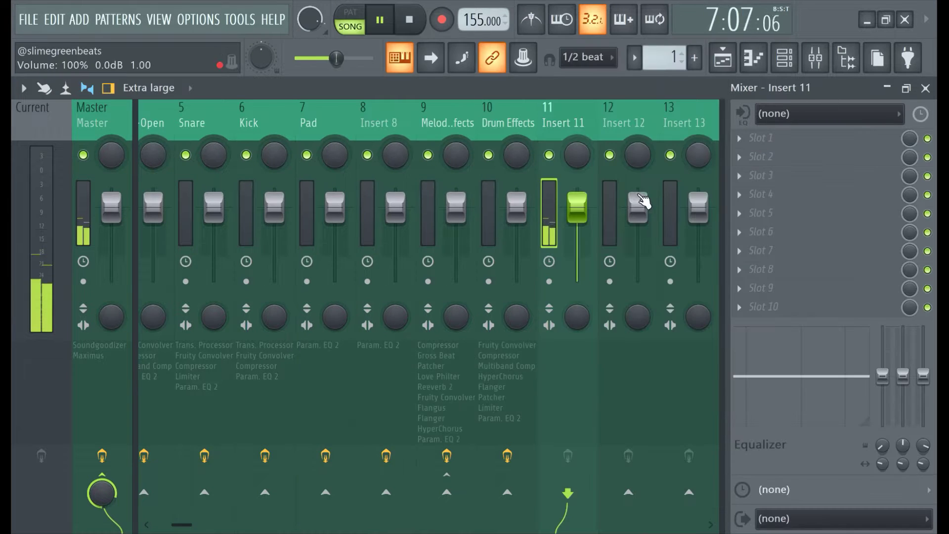
click(606, 203)
click(761, 138)
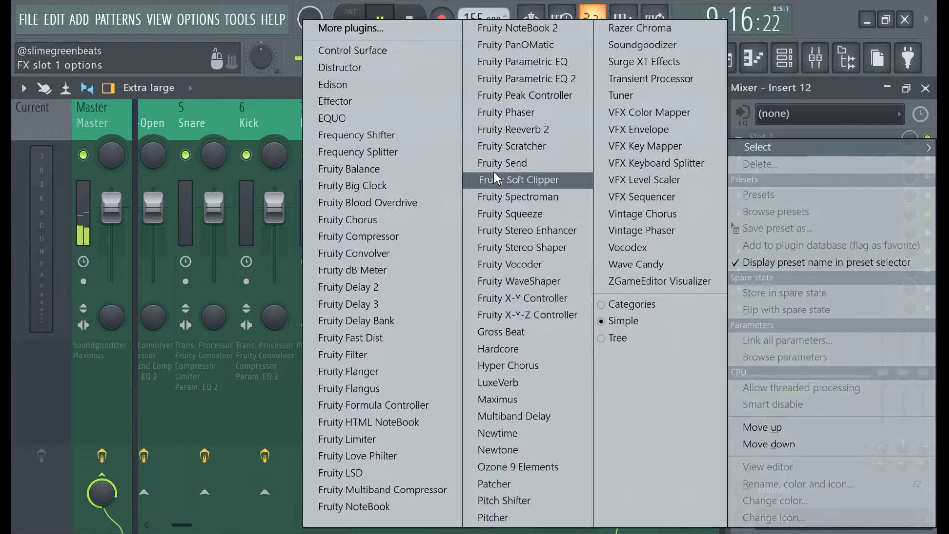
click(632, 211)
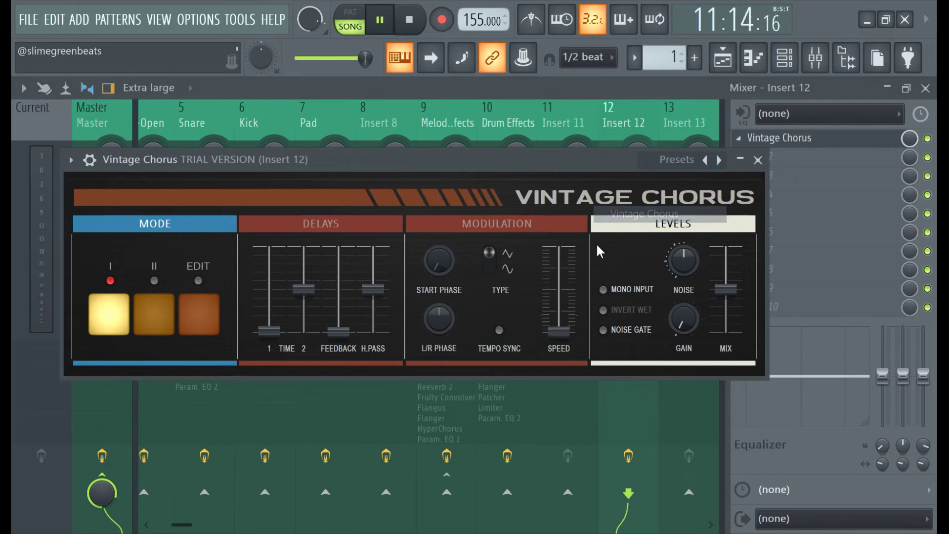
Choose the Neon Smudge preset in Vintage Chorus, step forward past PWM for saw, close the plugin and pause playback
click(694, 168)
click(716, 292)
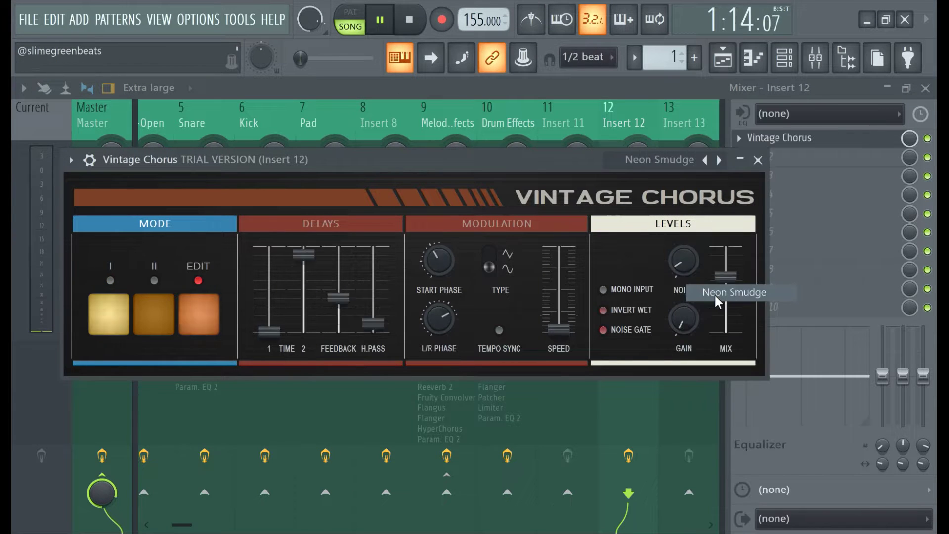
click(718, 160)
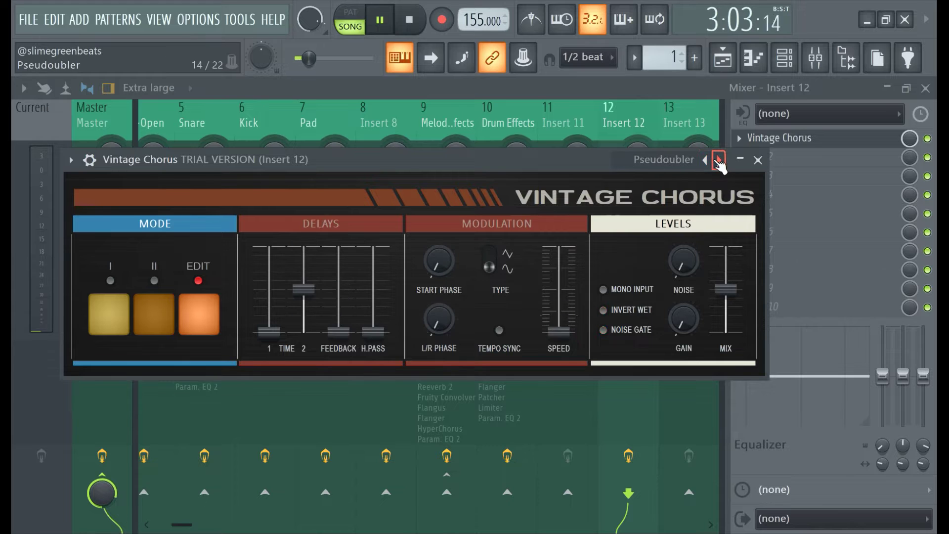
click(718, 159)
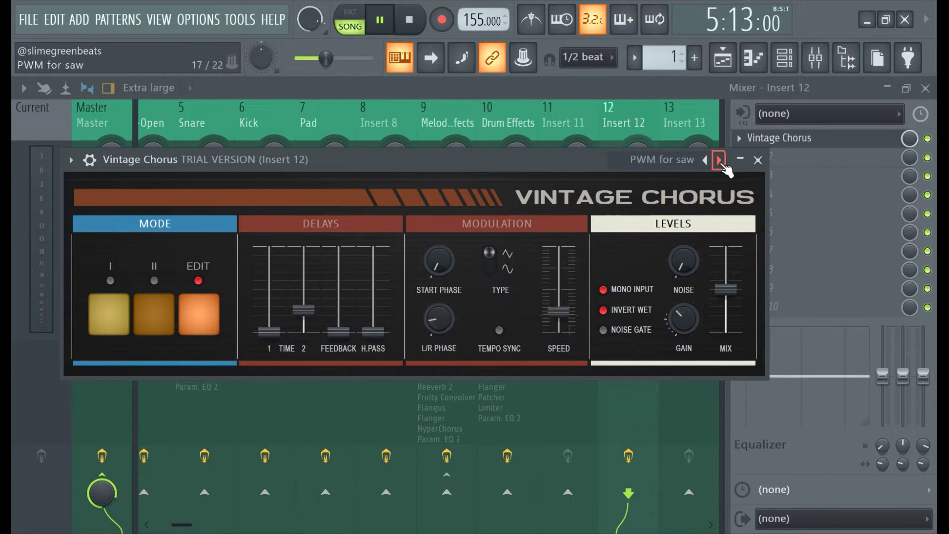
click(718, 159)
drag(581, 164, 593, 278)
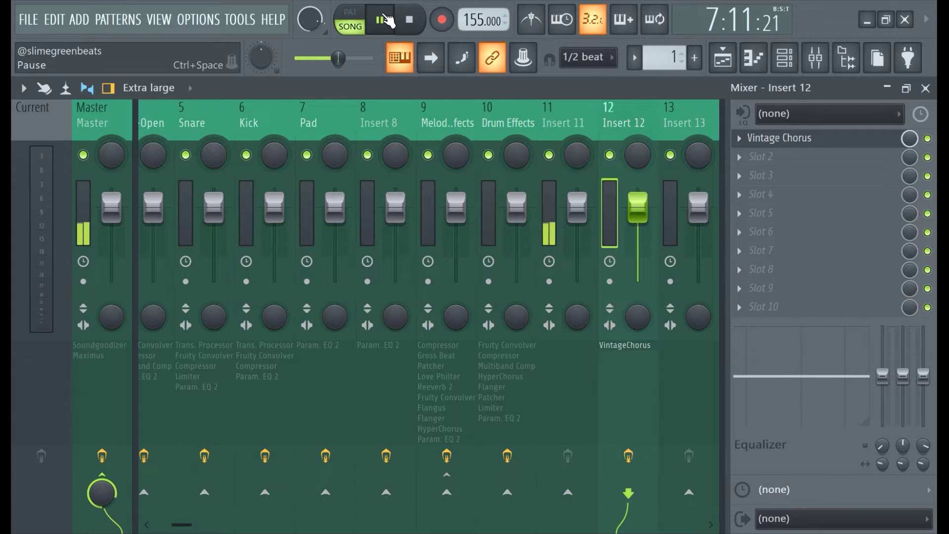
key(space)
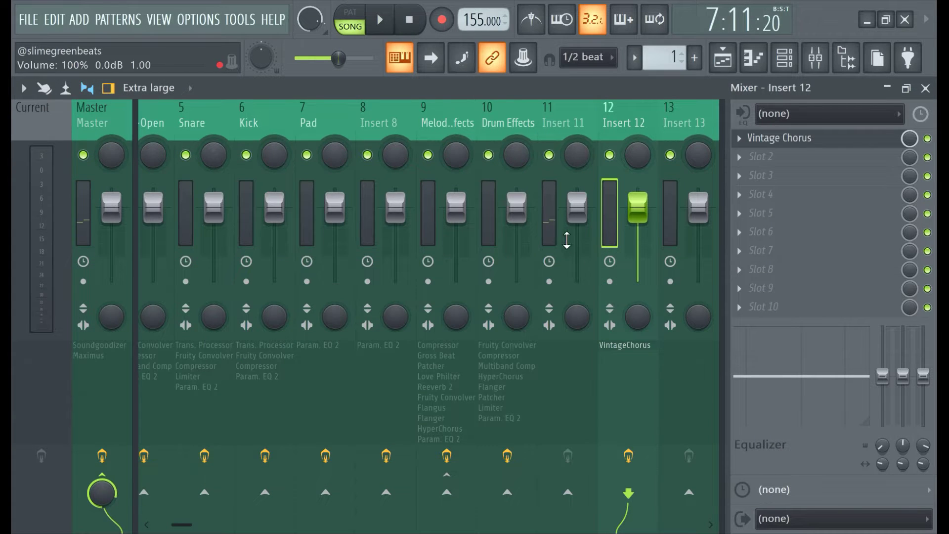
Route Insert 11 to Insert 12 only, so the loop no longer feeds the Master directly
click(555, 232)
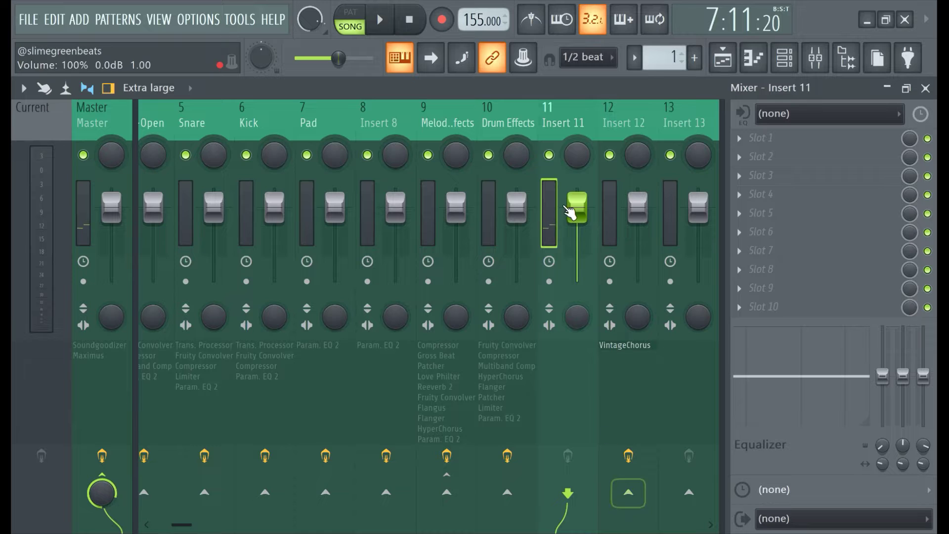
right_click(630, 493)
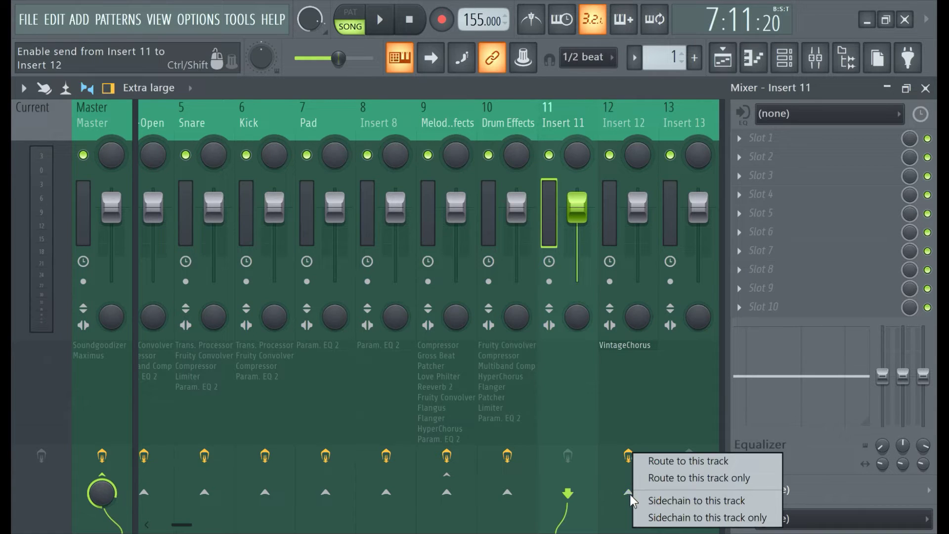
click(651, 478)
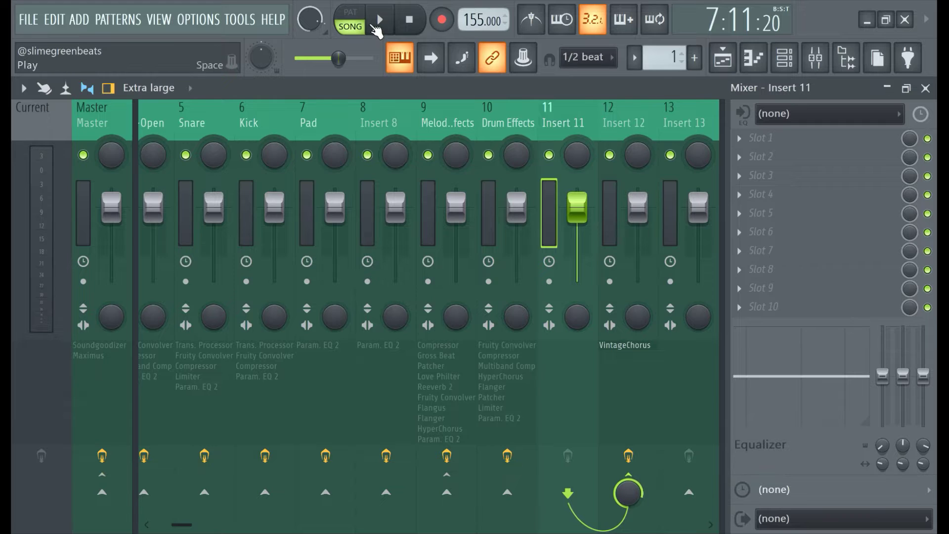
Play the loop through its new routing, bypass Vintage Chorus on Insert 12 and pause with Insert 11 selected
click(380, 20)
click(604, 215)
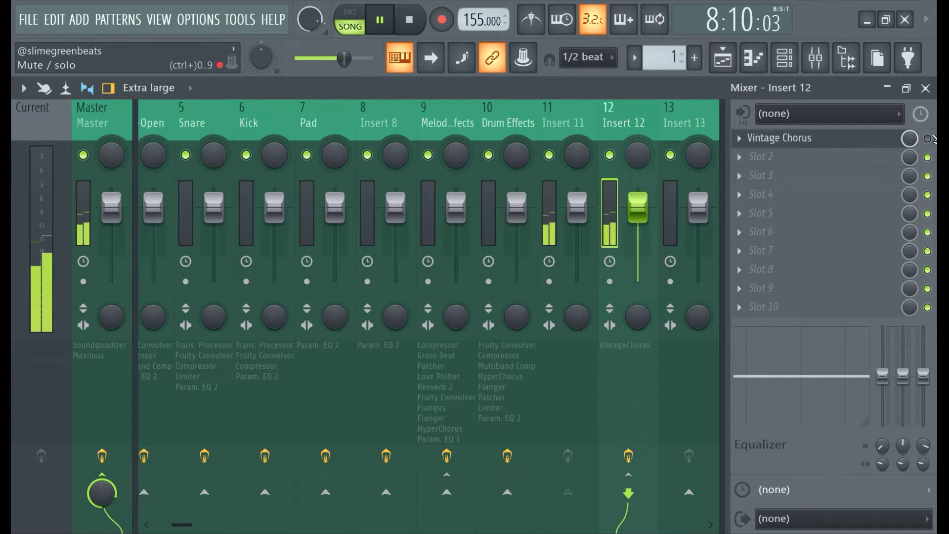
click(545, 203)
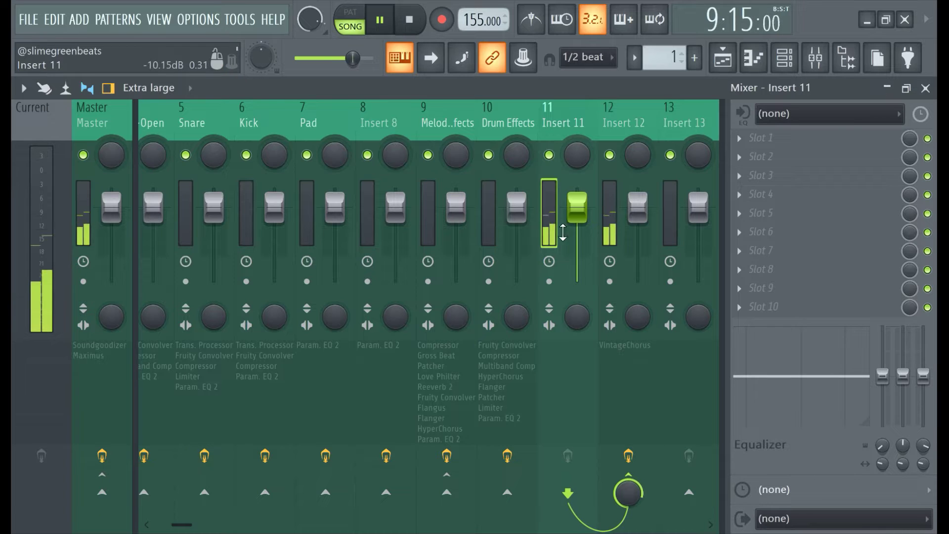
key(space)
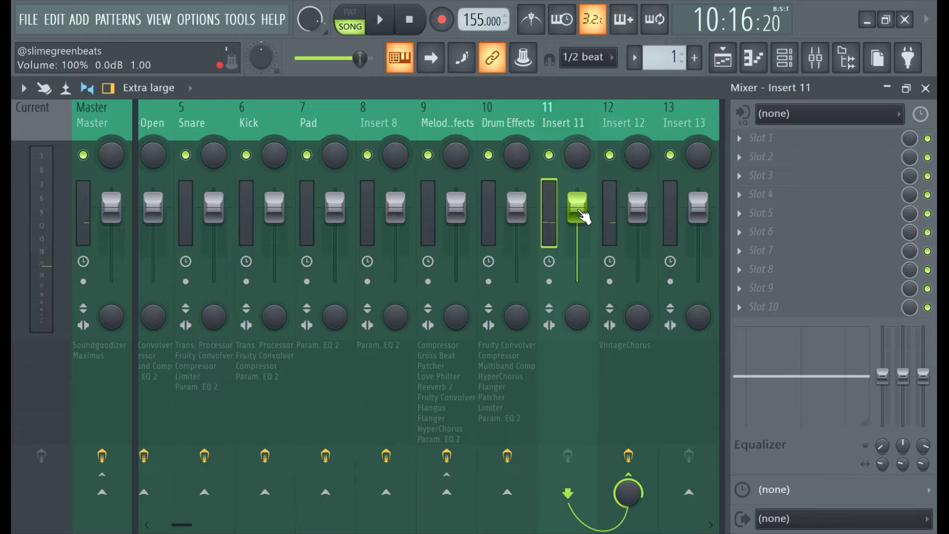
Display all channels in the channel rack, fill the Hat channel on every fourth step and start playback
click(784, 58)
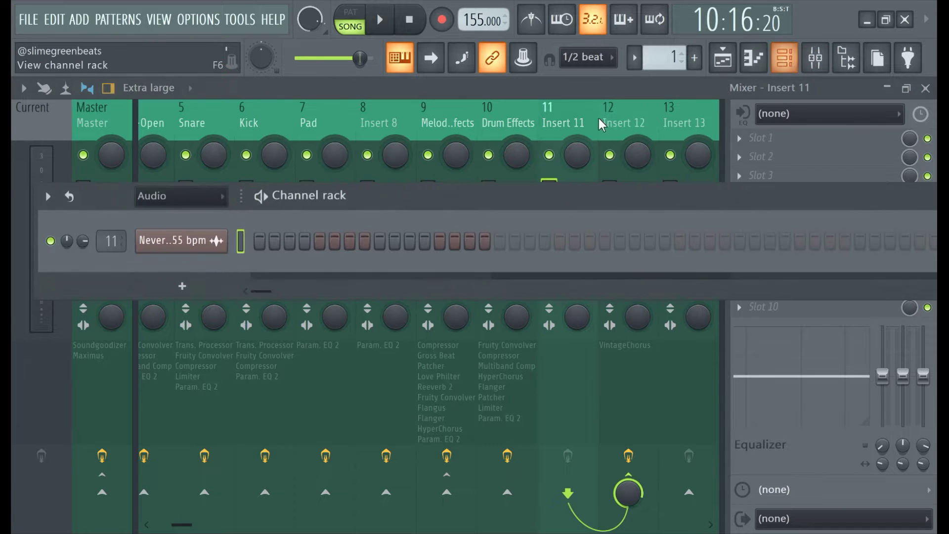
click(196, 207)
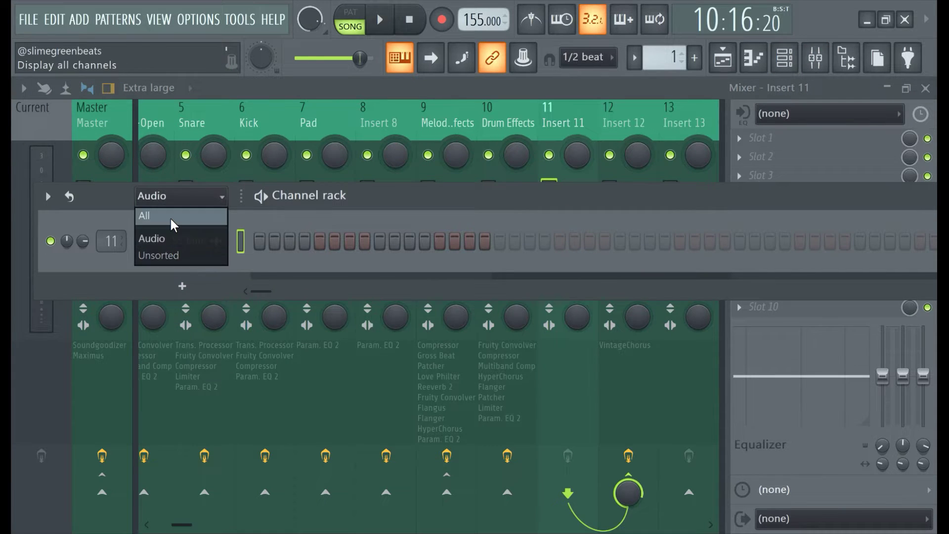
click(170, 216)
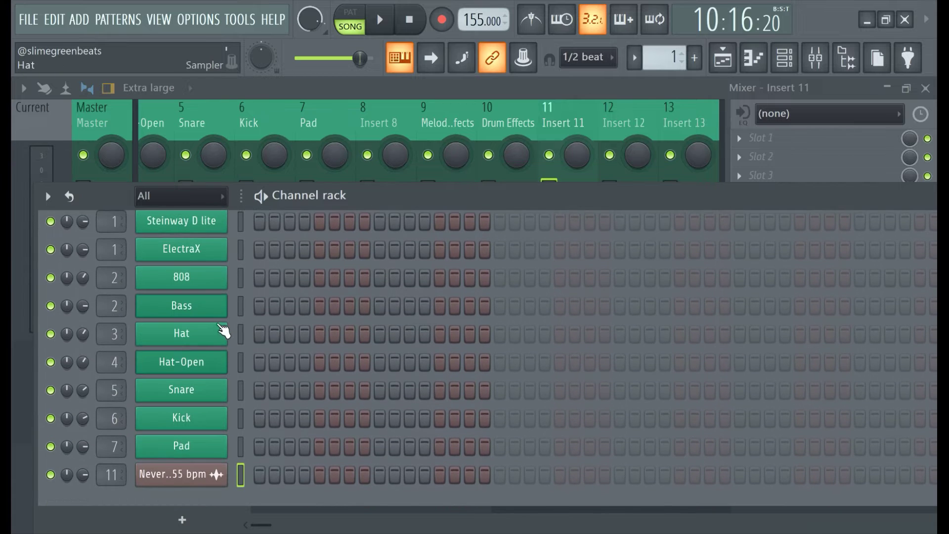
right_click(223, 330)
click(490, 364)
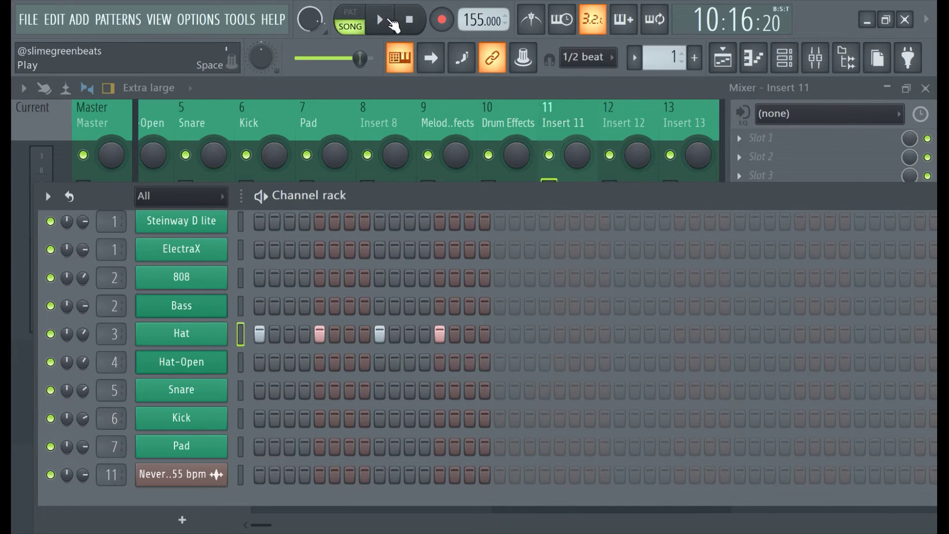
click(392, 23)
click(494, 94)
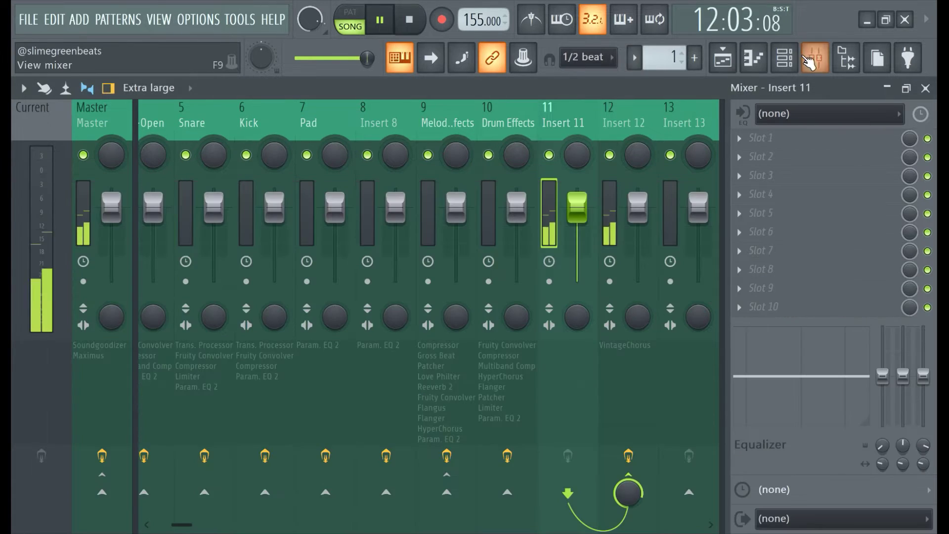
Place a one-bar Pattern 1 clip at bar 1 of Track 2 in the playlist
click(815, 58)
click(711, 58)
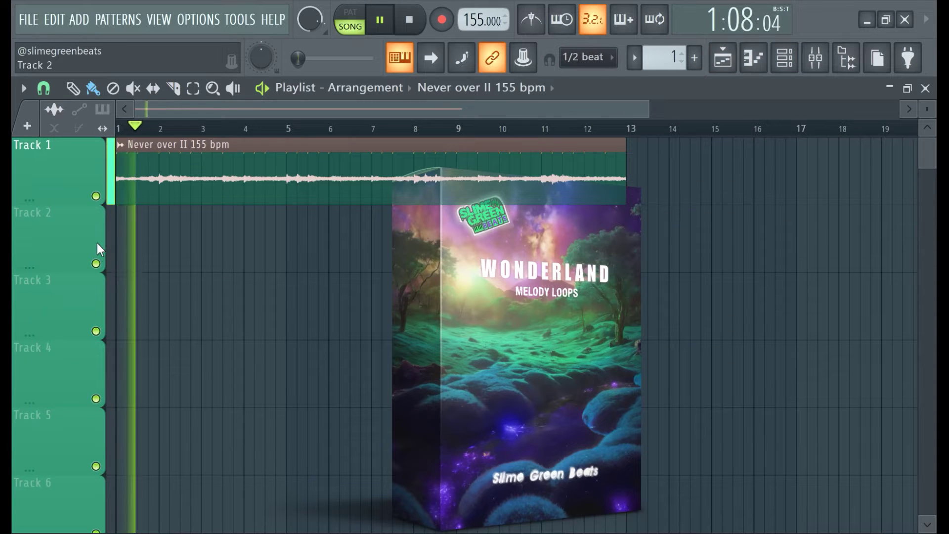
click(127, 244)
right_click(182, 237)
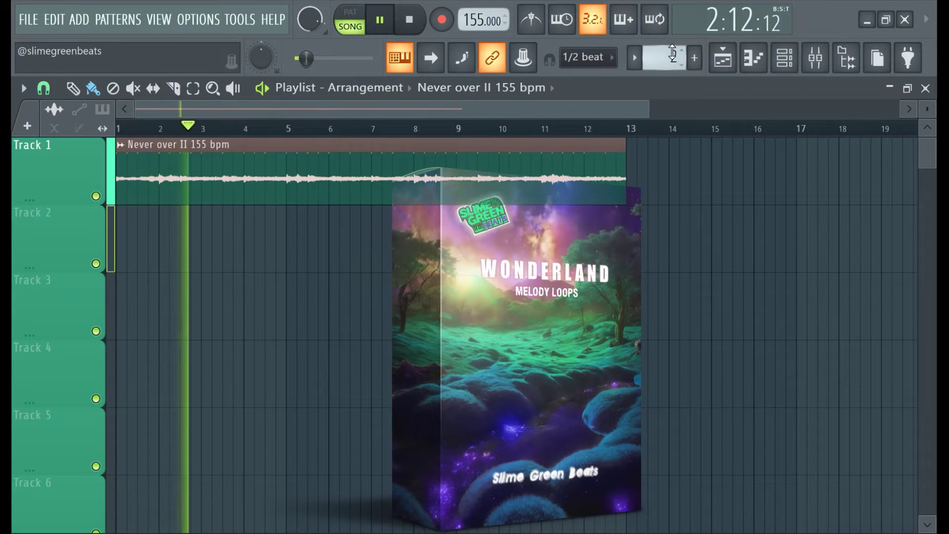
scroll(670, 55, up, 2)
scroll(670, 56, down, 1)
click(236, 244)
drag(236, 245, 133, 244)
right_click(118, 246)
scroll(670, 55, down, 1)
click(141, 245)
drag(165, 240, 148, 239)
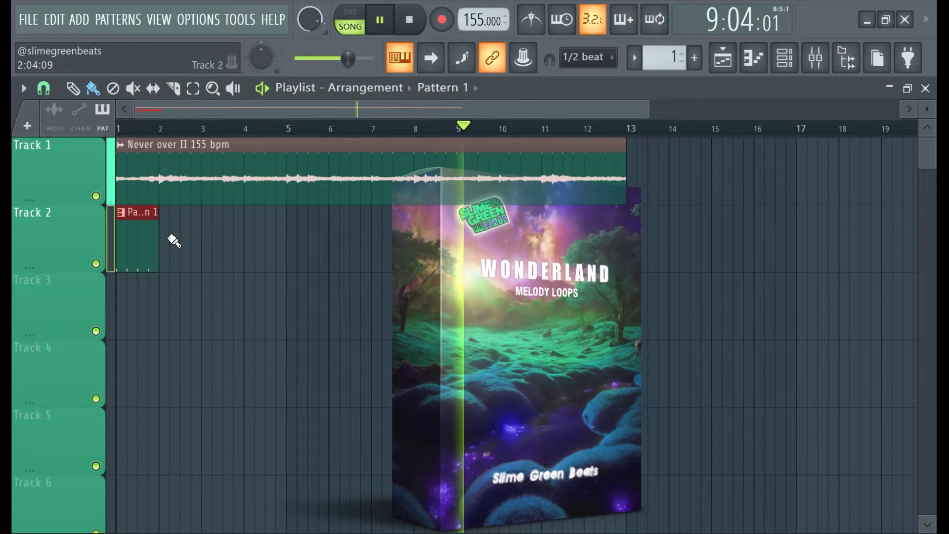
Repeat the Pattern 1 clip along Track 2 through bar 12, copying it in four-bar groups to match the melody loop
click(174, 242)
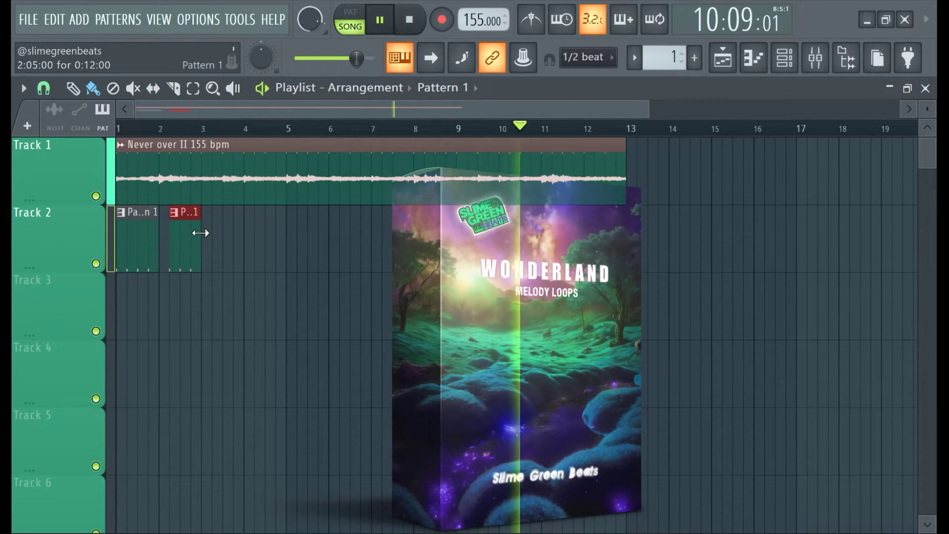
click(212, 233)
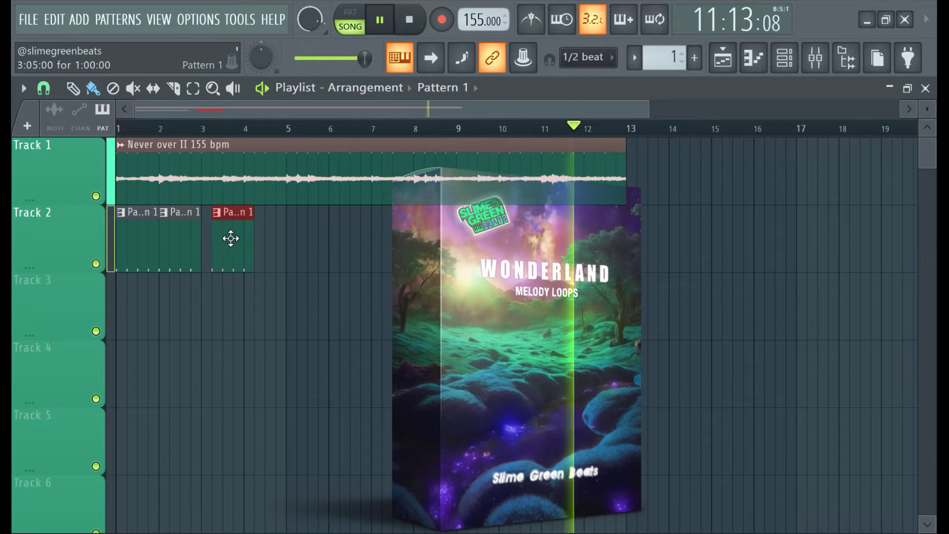
click(254, 233)
ctrl+drag(311, 277, 311, 224)
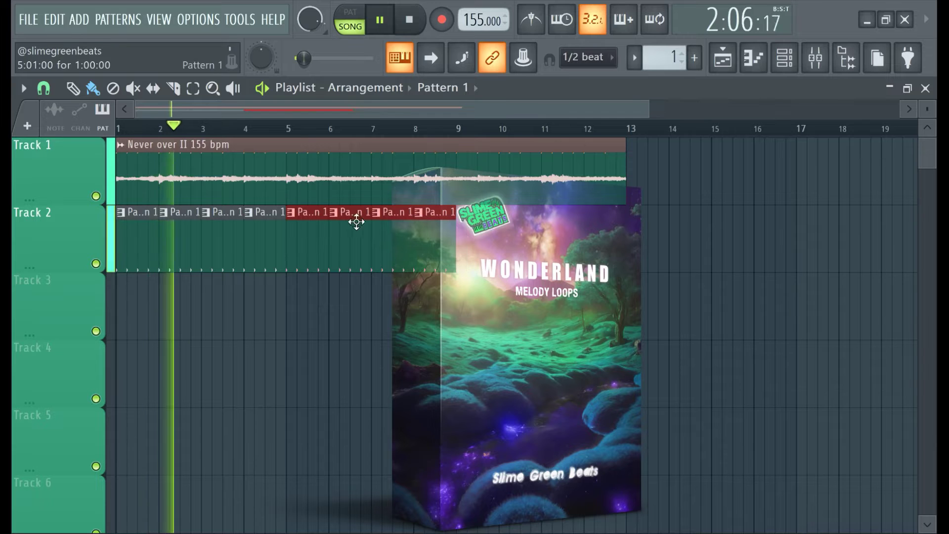
ctrl+drag(469, 214, 471, 233)
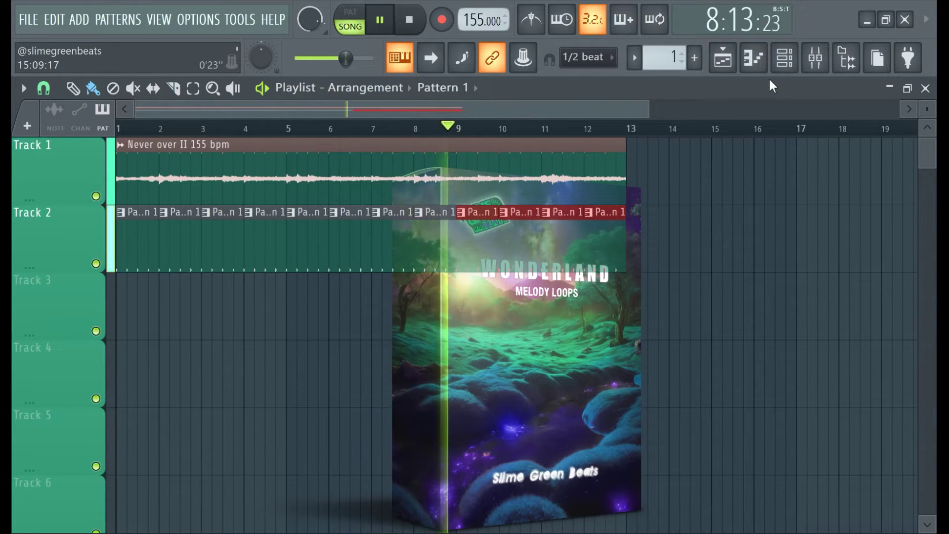
Reassign the Hat channel to a different target mixer track in the channel rack and close the rack
click(785, 58)
scroll(111, 333, up, 7)
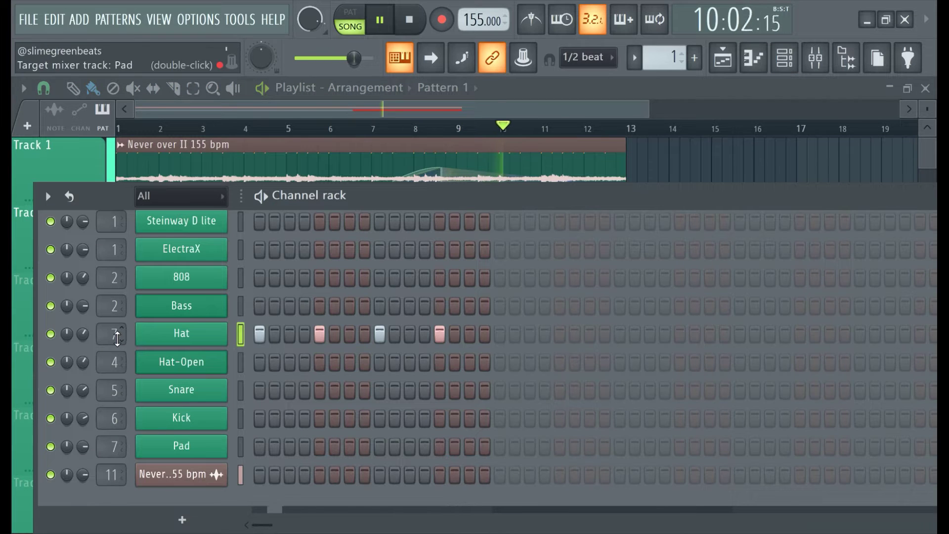
click(785, 58)
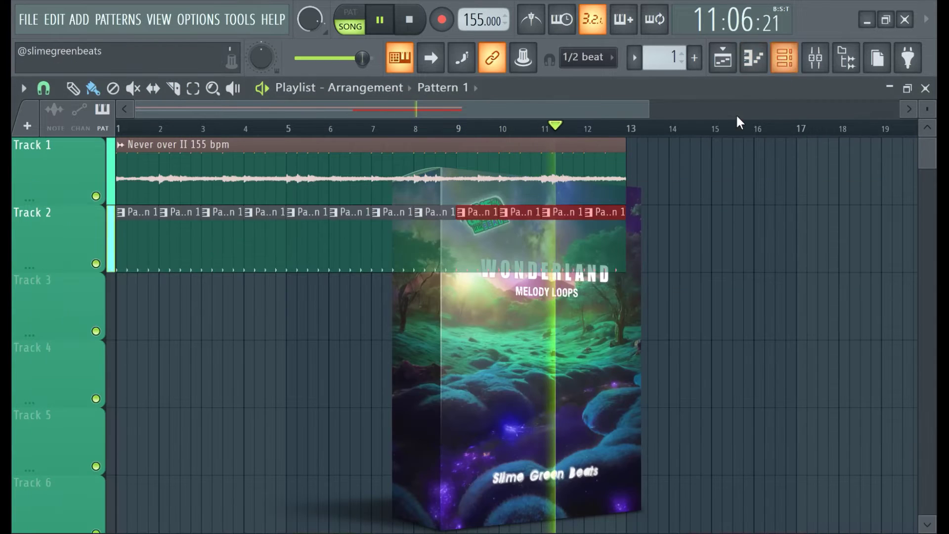
Route the Drum Effects mixer track only to Insert 12
click(815, 58)
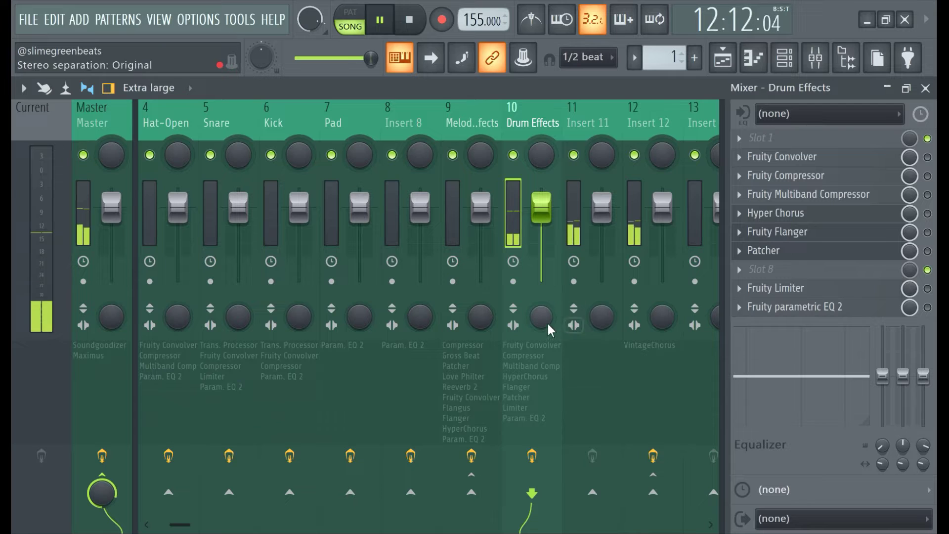
right_click(647, 502)
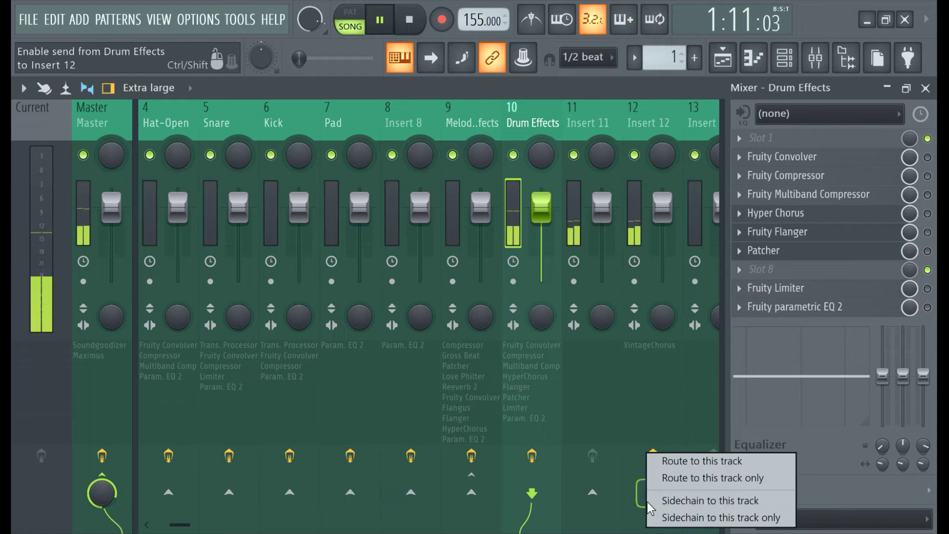
click(678, 478)
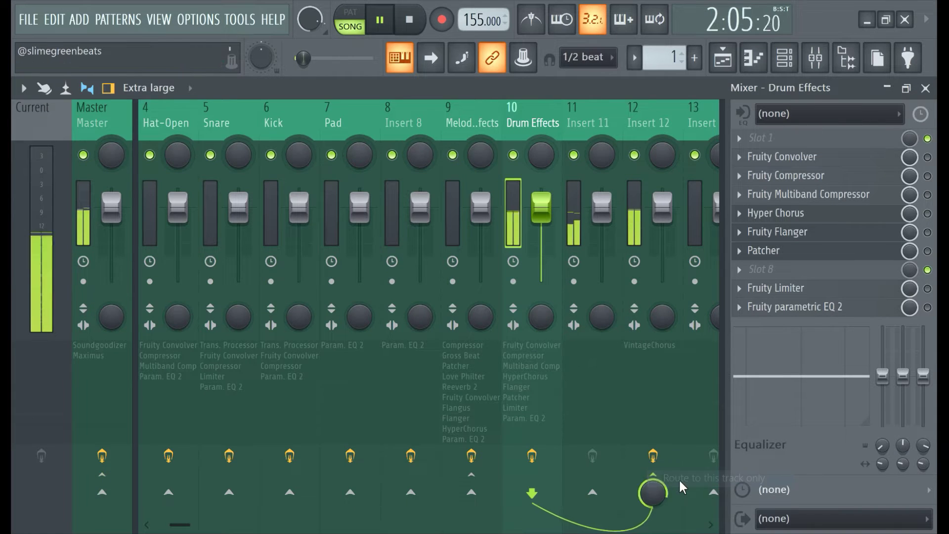
Inspect the Insert 11, Drum Effects and Insert 12 tracks and browse the effects available for Insert 12's second slot
click(586, 247)
click(514, 240)
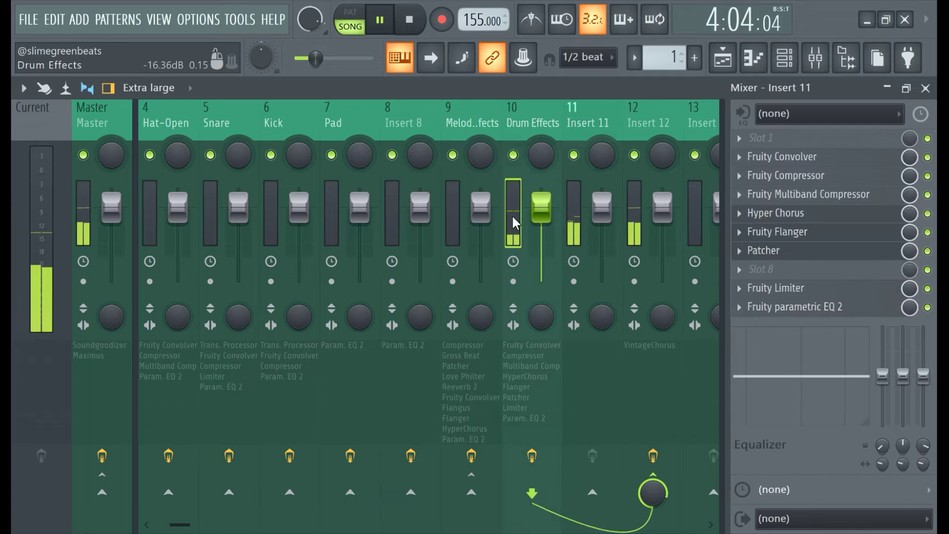
click(637, 232)
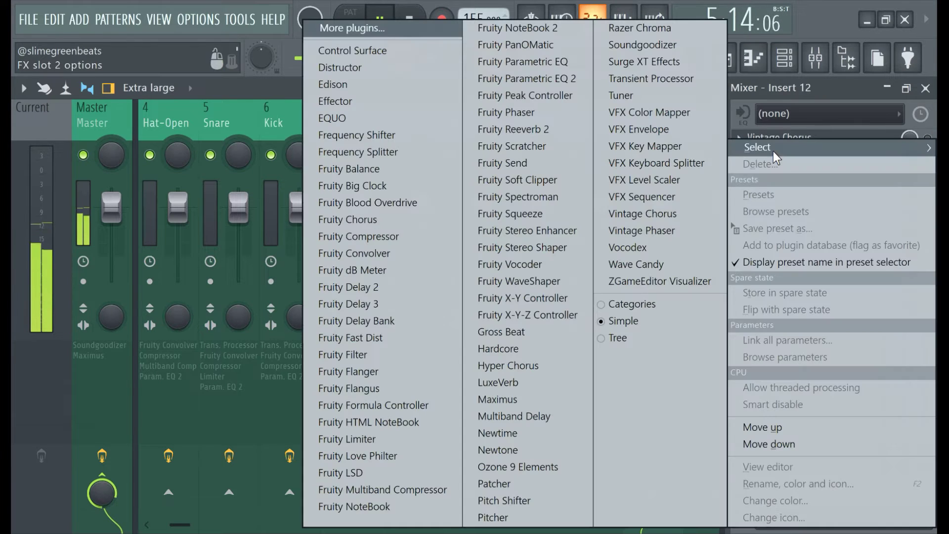
click(773, 156)
click(935, 152)
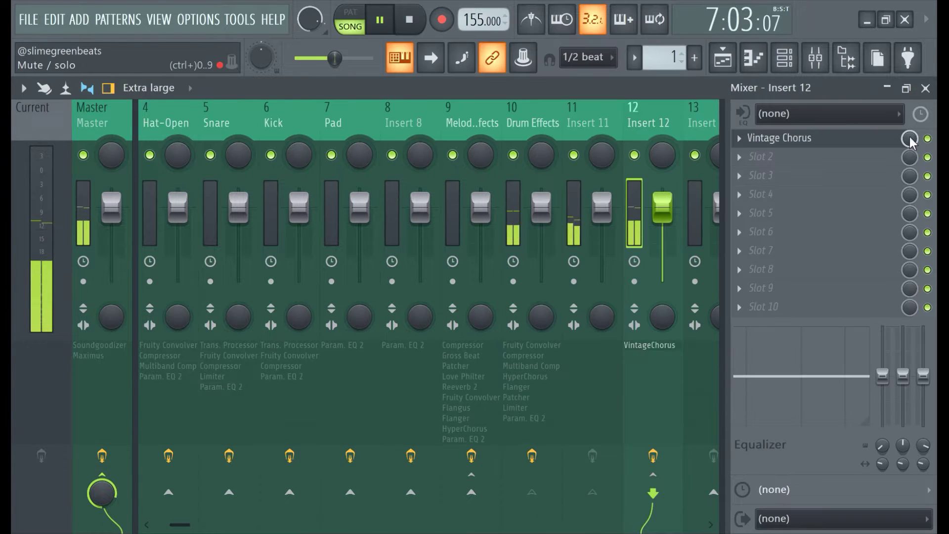
Test lowering Insert 12's volume with Drum Effects routed through it and restore the fader to its default level
click(512, 226)
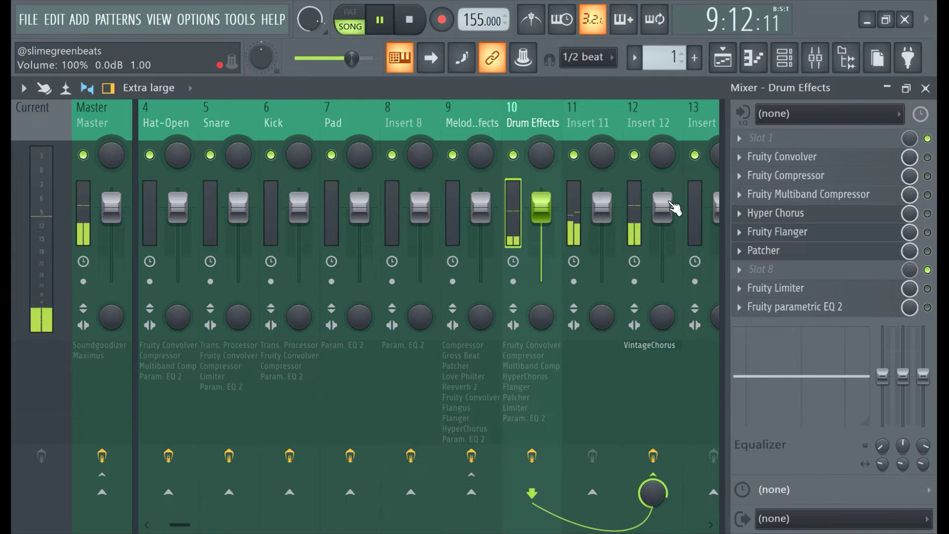
click(662, 210)
drag(663, 208, 662, 245)
right_click(665, 244)
click(685, 252)
Load Fruity Convolver into effect slot 2 of Insert 12 and close the plugin window
click(756, 153)
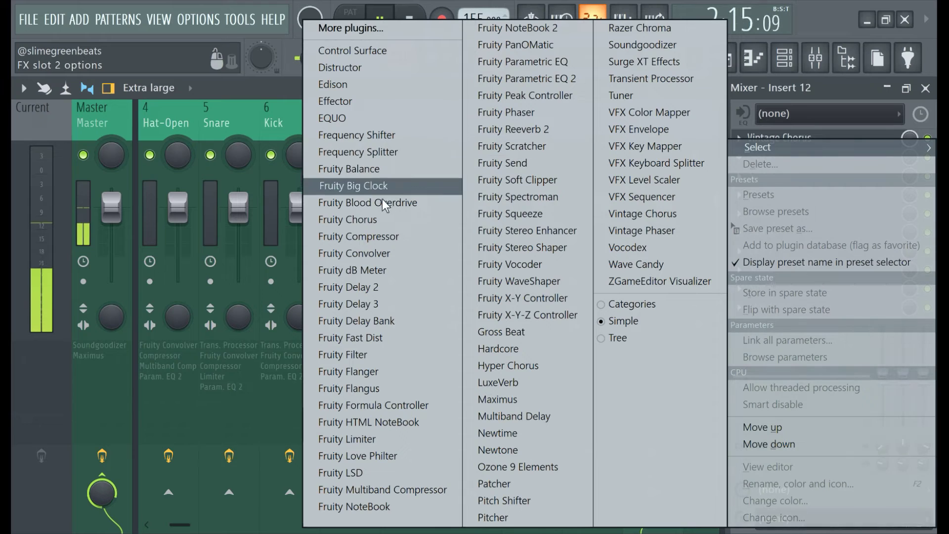
click(374, 254)
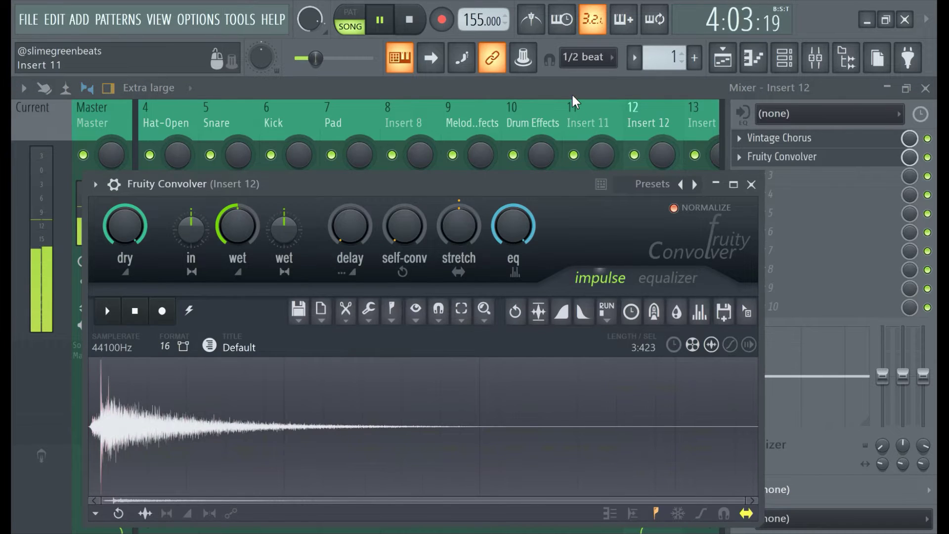
click(571, 93)
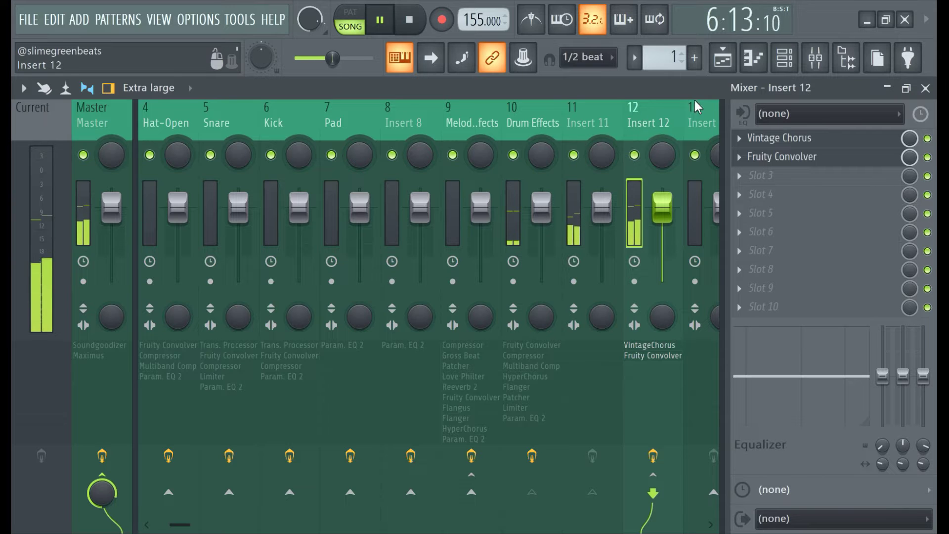
Open Vintage Chorus on Insert 12 and audition its presets, including Juno 6 Mode II and Neon Smudge, ending on Pulse Rocker
click(763, 141)
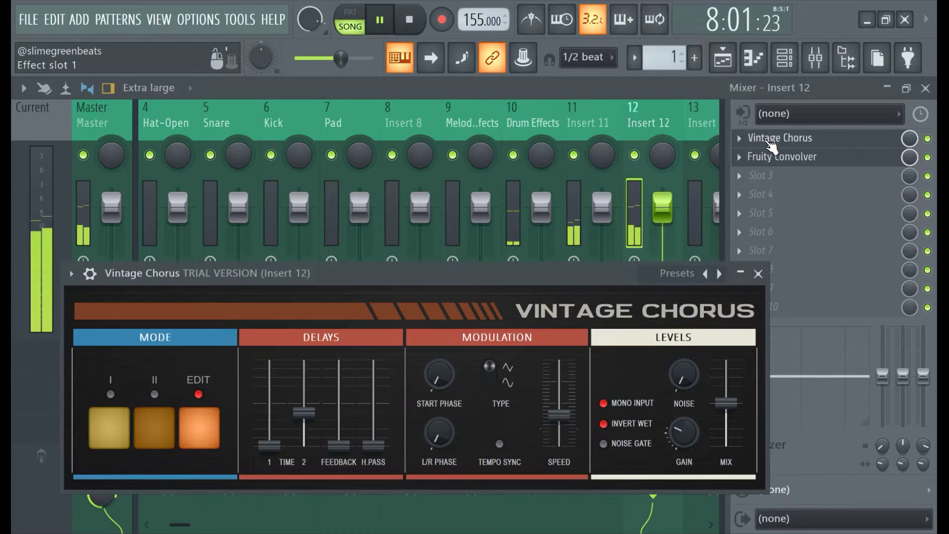
drag(511, 278, 535, 239)
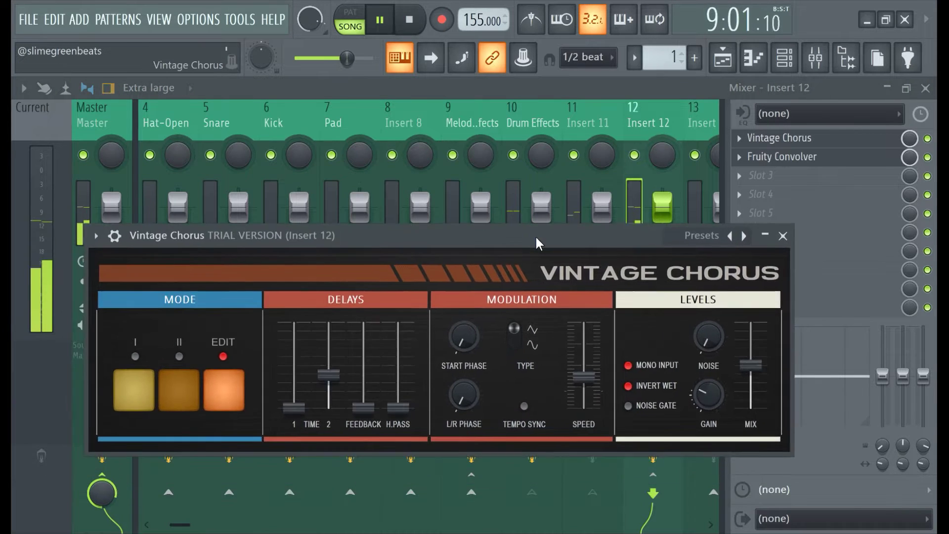
click(695, 239)
click(727, 241)
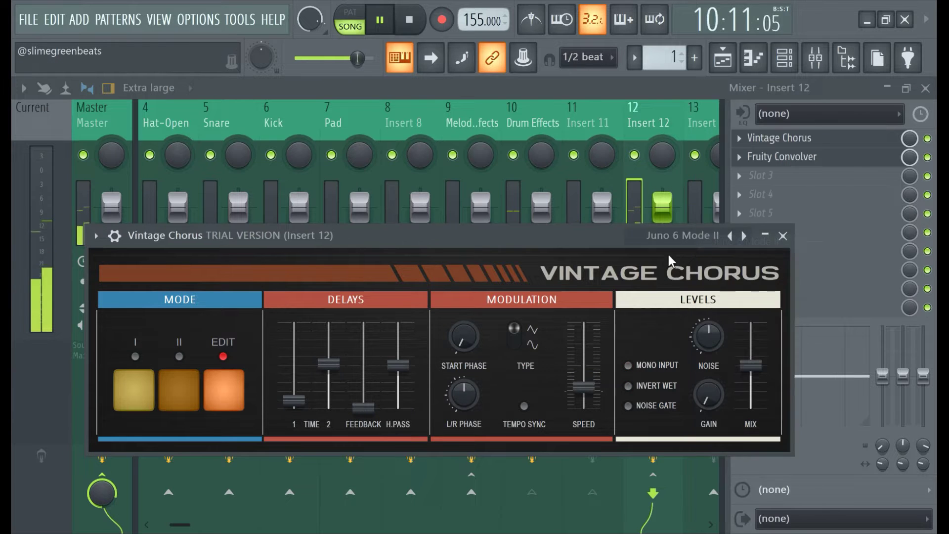
click(744, 237)
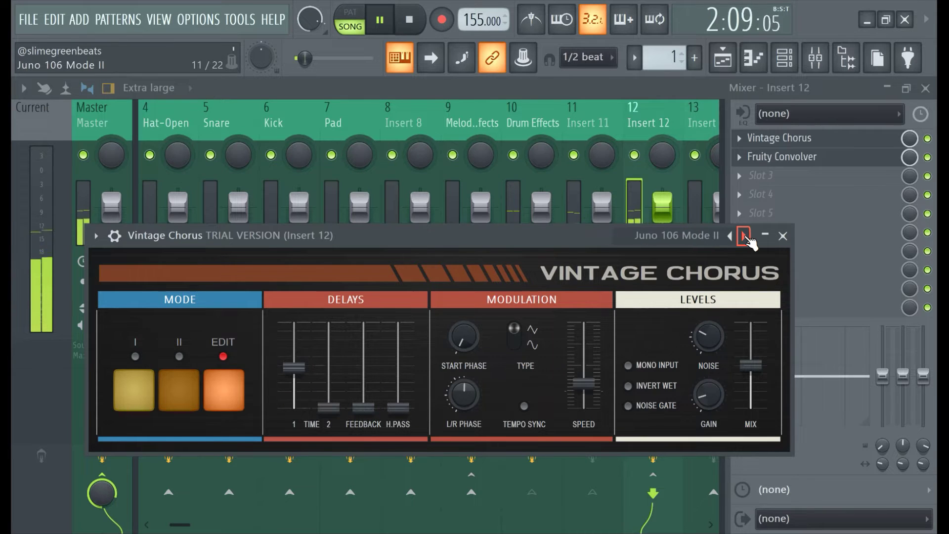
click(744, 237)
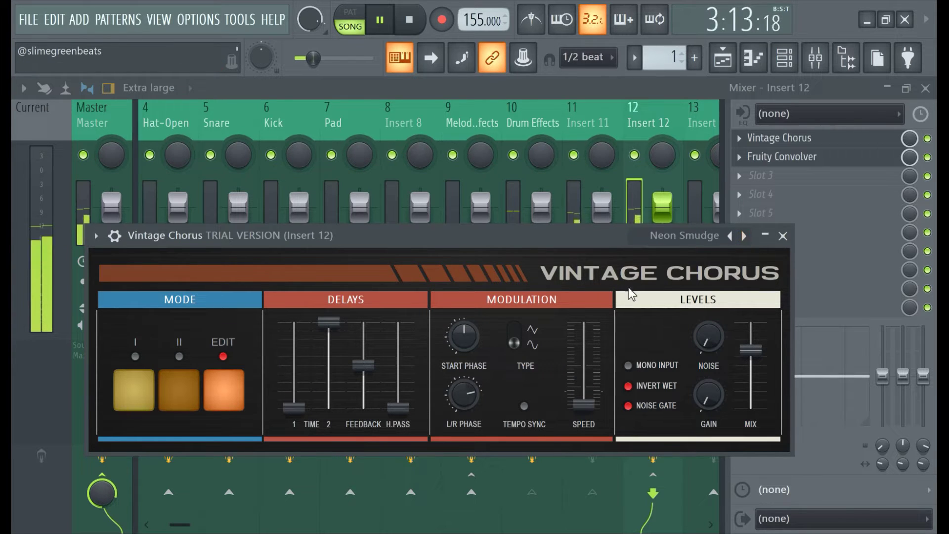
click(743, 235)
click(744, 235)
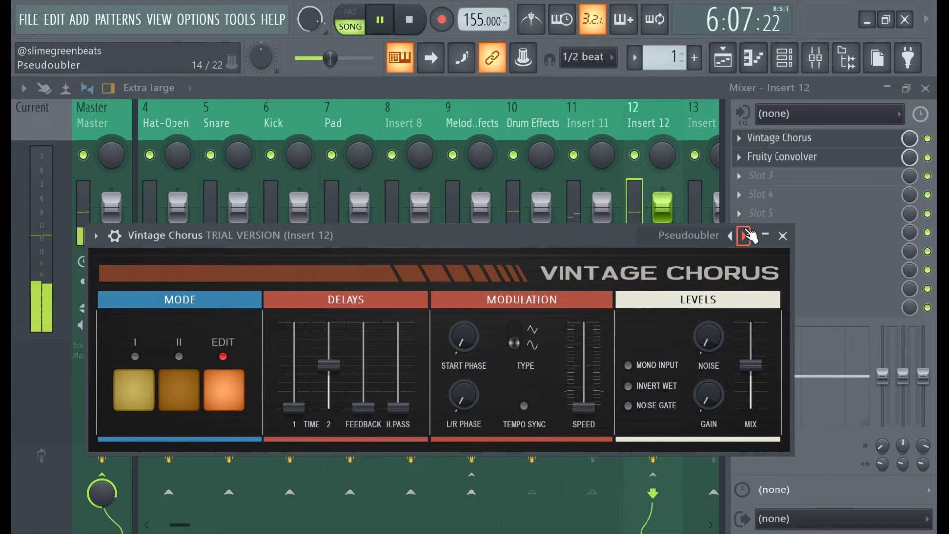
click(745, 235)
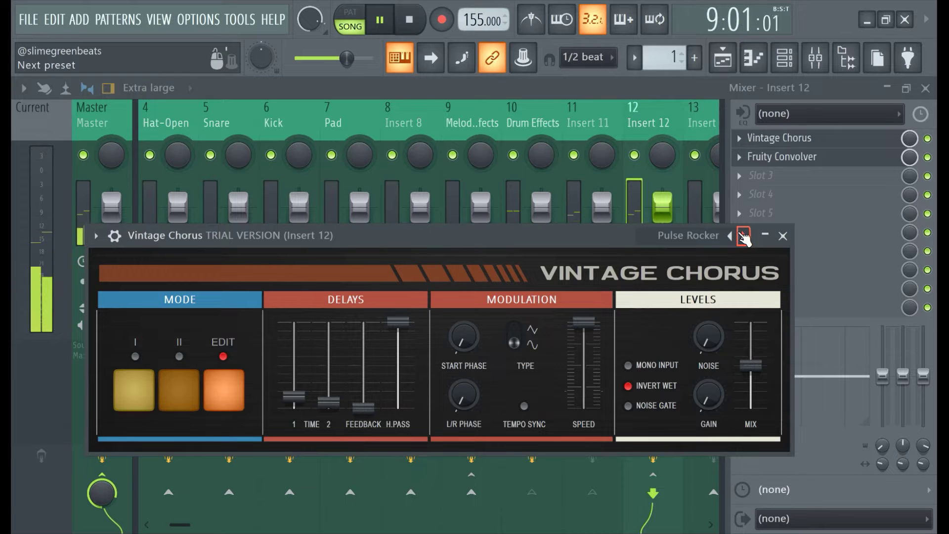
Add a kick on step 1 and a snare on step 9 in the channel rack, leaving kick step 13 empty
click(787, 58)
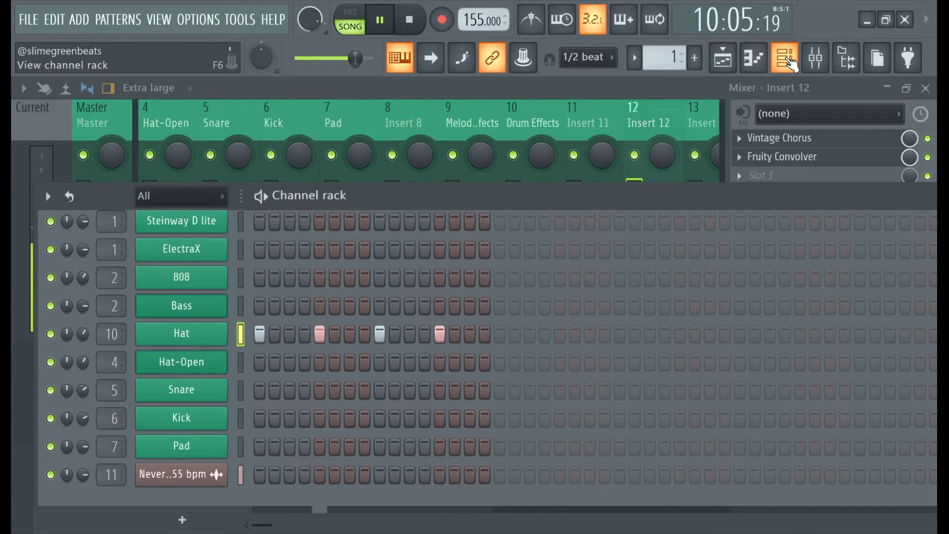
click(784, 58)
click(784, 58)
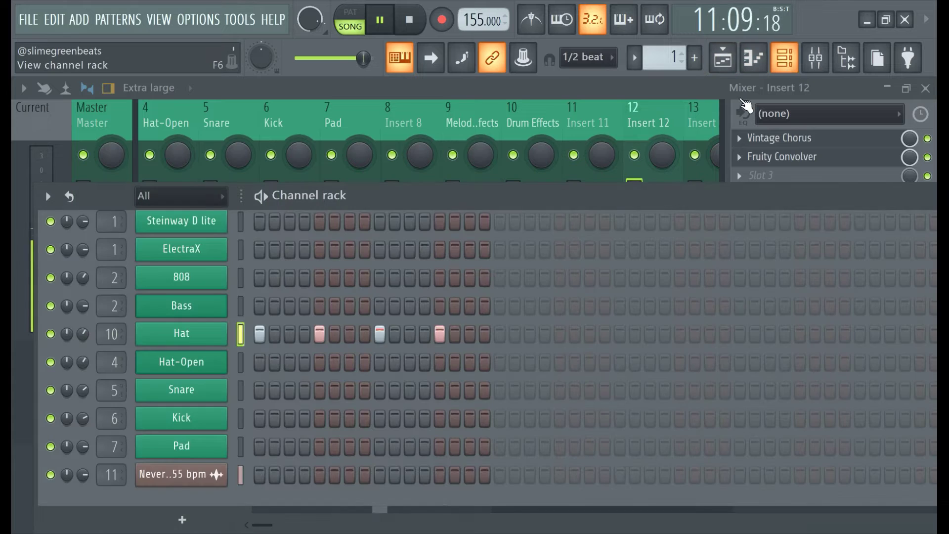
click(242, 418)
click(260, 418)
click(379, 390)
click(438, 423)
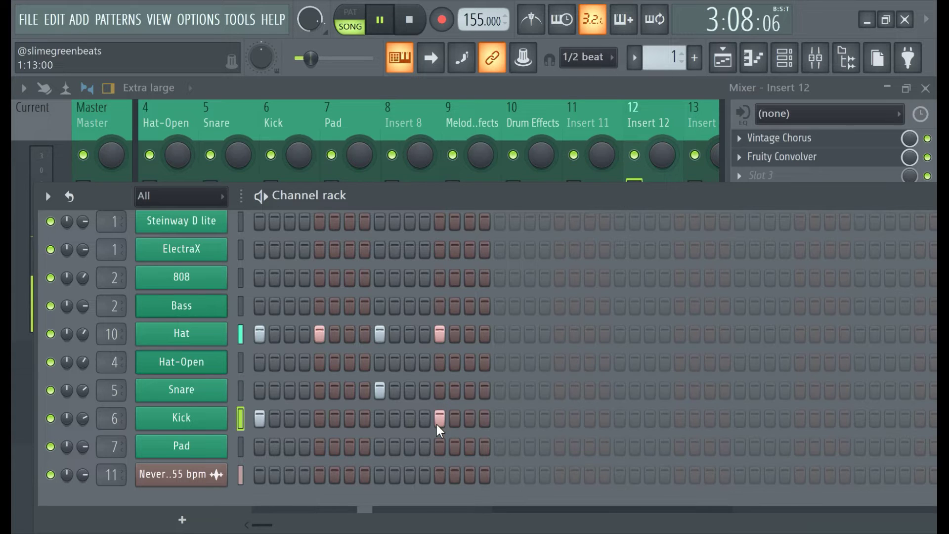
click(436, 423)
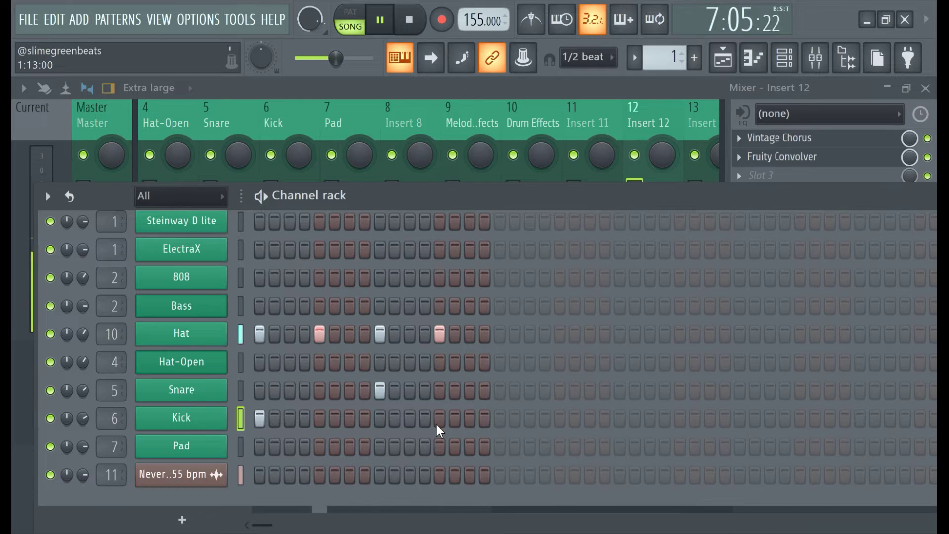
Sidechain the Kick mixer track only to Insert 12 and try an additional sidechain from Kick to Snare
click(543, 83)
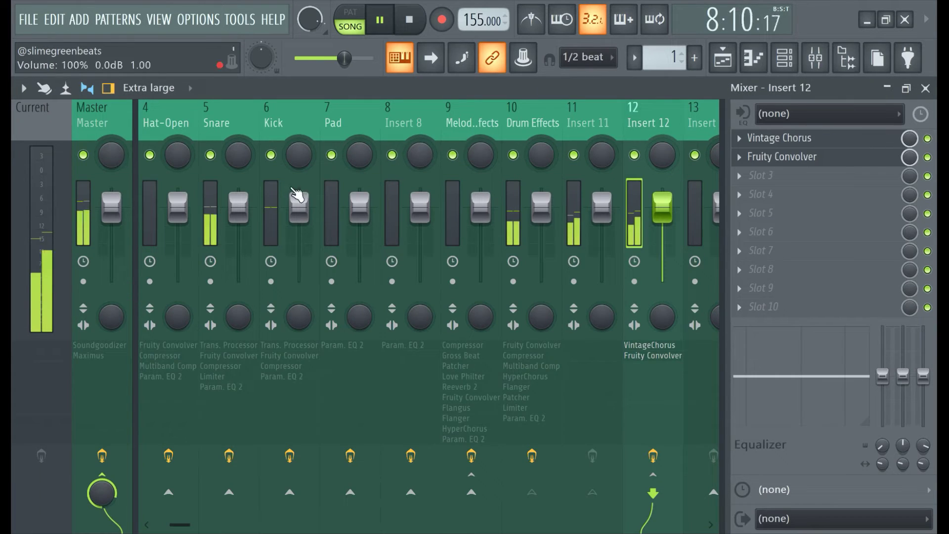
click(273, 220)
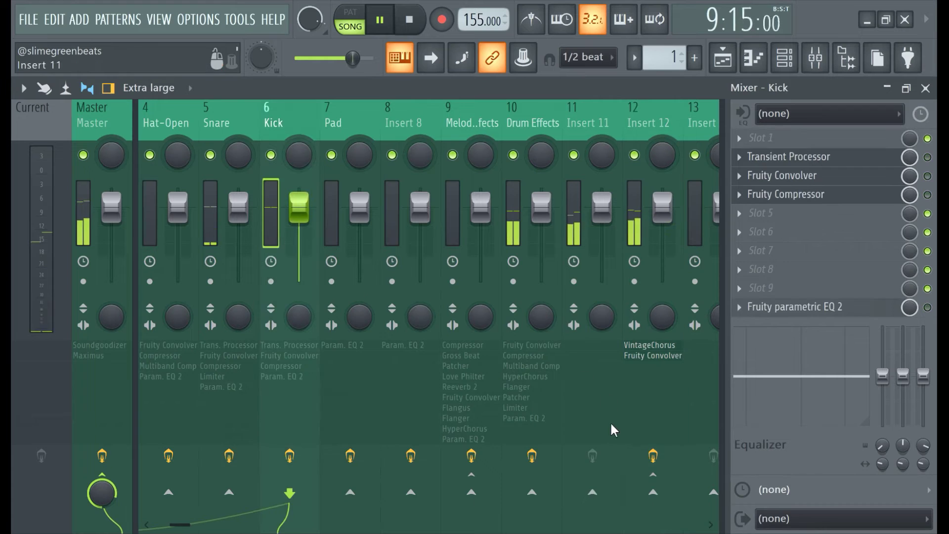
right_click(653, 494)
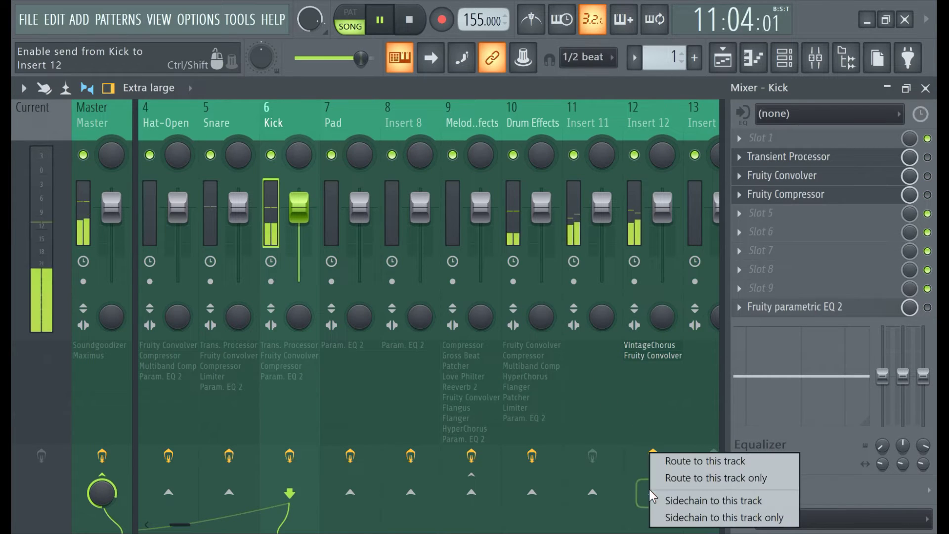
click(689, 516)
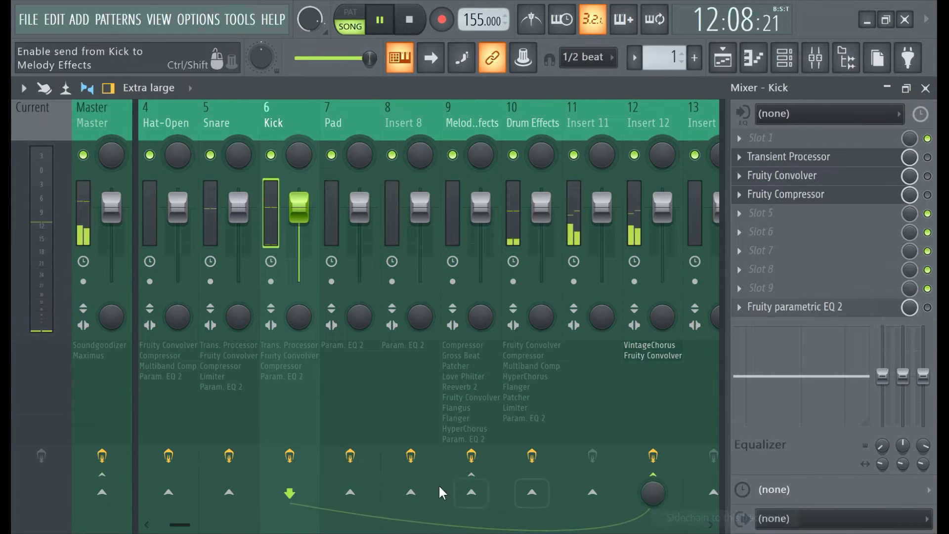
right_click(229, 495)
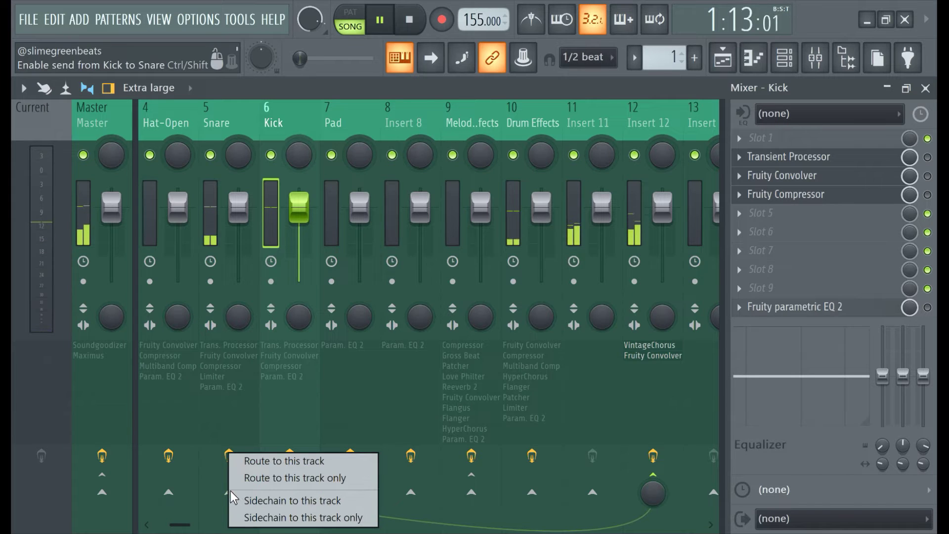
click(257, 500)
Sidechain the Snare mixer track only to Insert 12
click(213, 237)
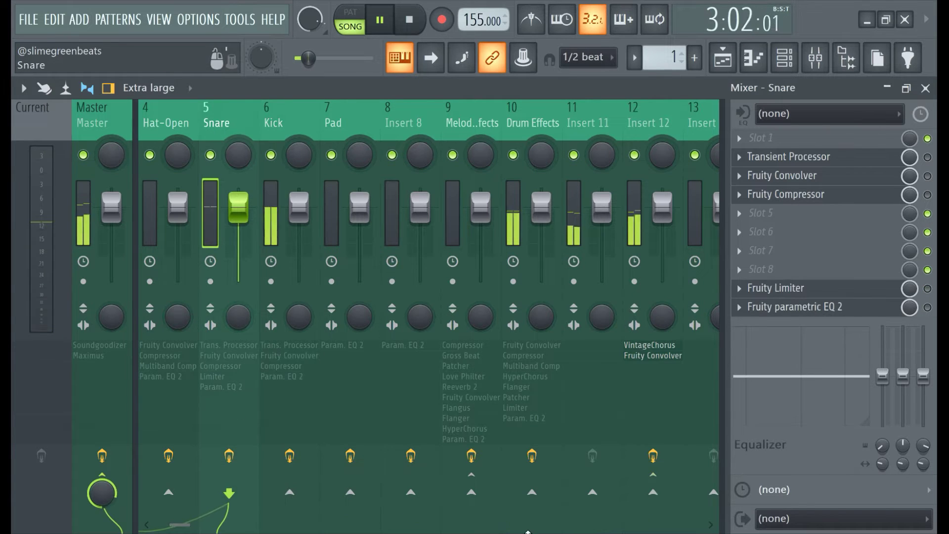
right_click(653, 493)
click(679, 516)
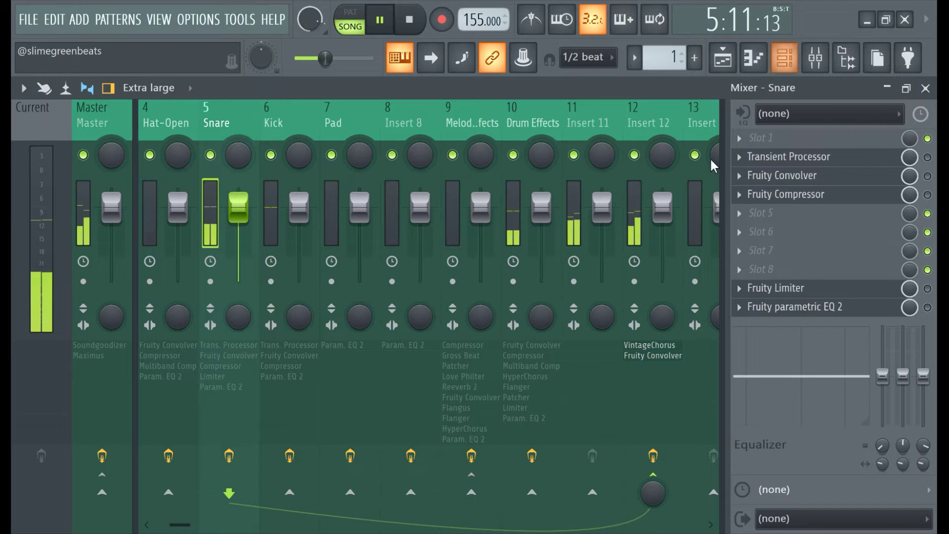
Switch the Snare and Kick mixer tracks from sidechaining to being routed only to Insert 12
right_click(652, 482)
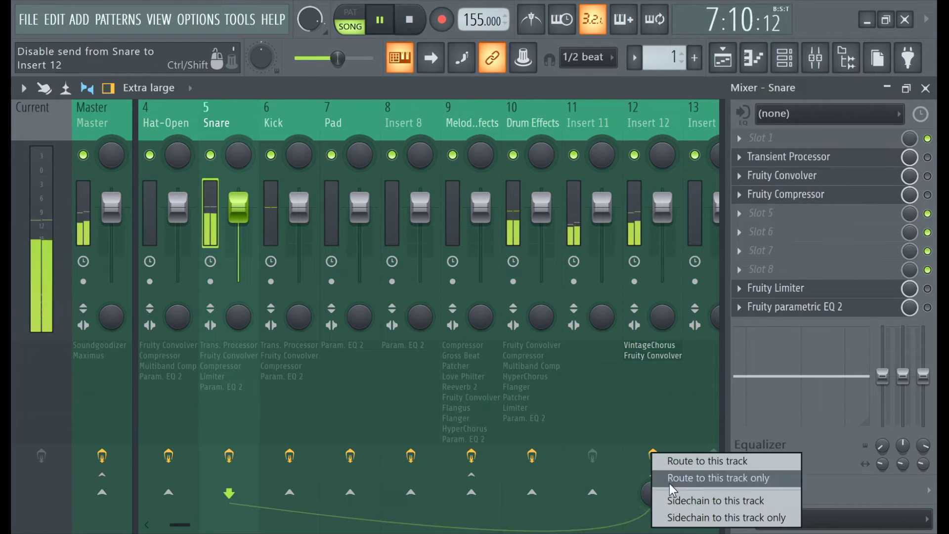
click(699, 478)
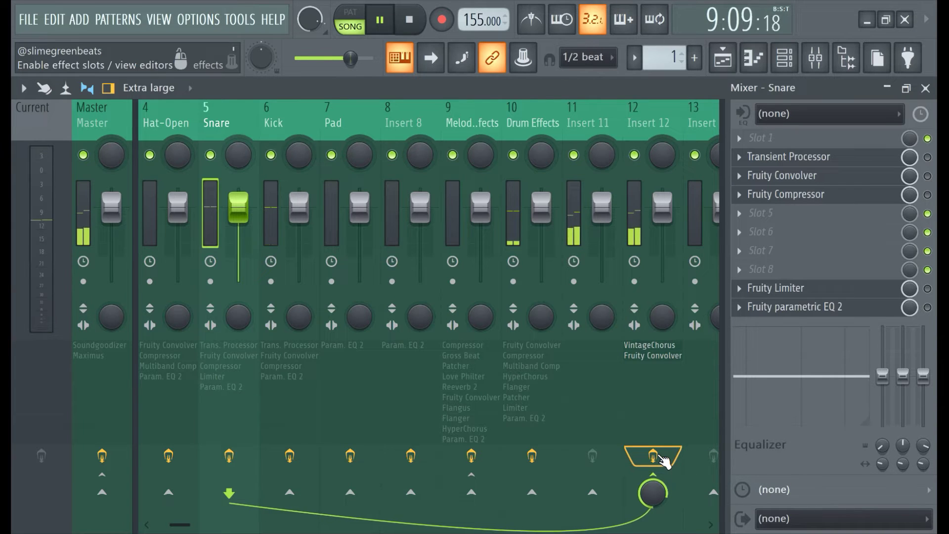
click(271, 218)
right_click(657, 479)
click(673, 481)
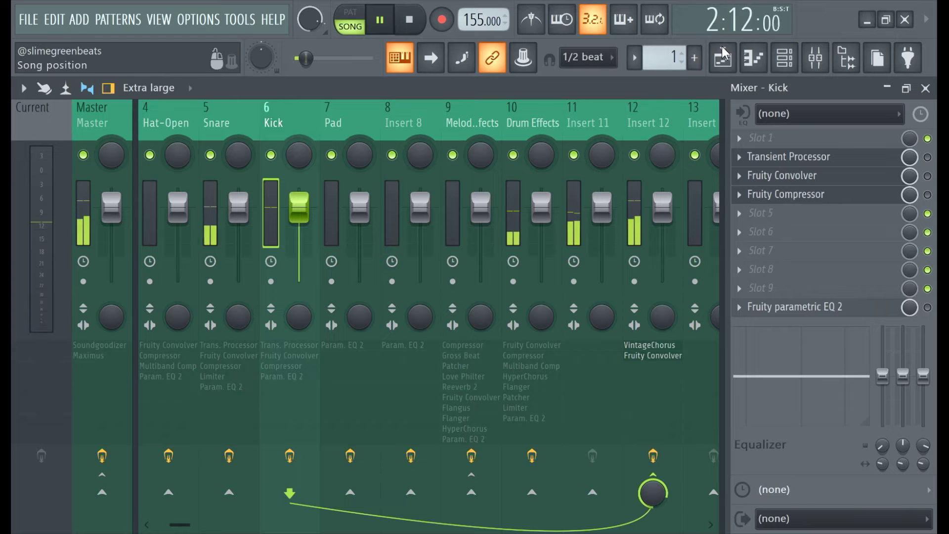
right_click(665, 481)
click(667, 481)
right_click(667, 480)
click(672, 478)
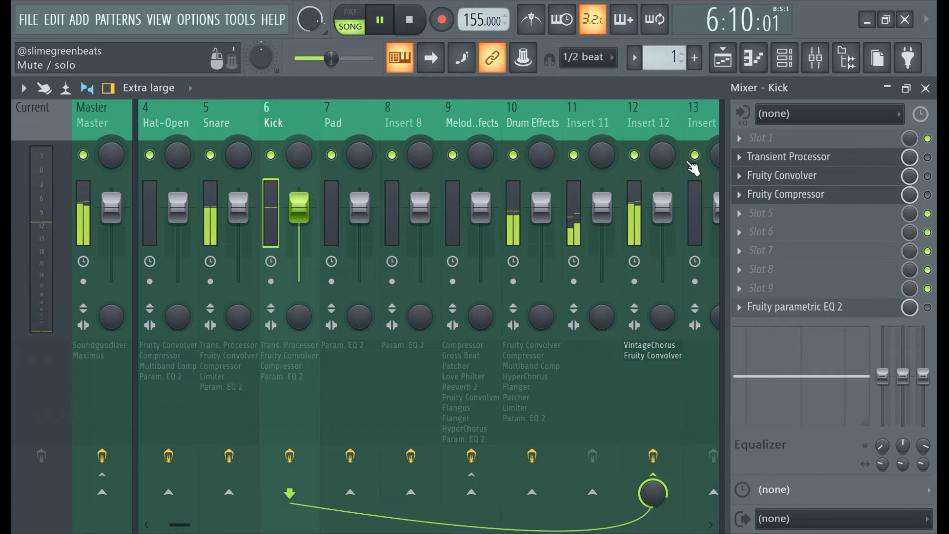
Check the drum pattern in the channel rack and lower Insert 12's mixer volume to about -3.7 dB
click(785, 57)
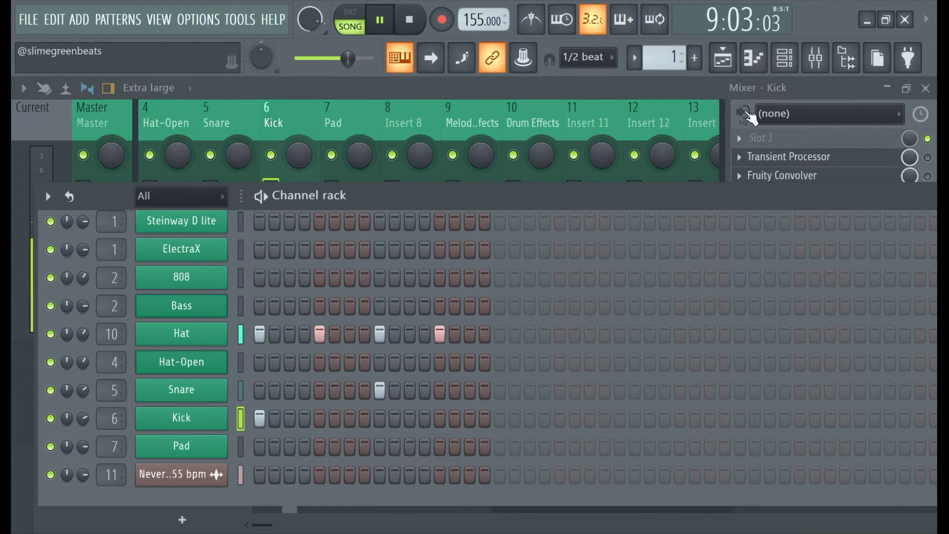
click(815, 58)
mouse_move(662, 206)
mouse_down()
mouse_move(663, 251)
mouse_move(662, 217)
mouse_up()
Disable the send from the Snare mixer track to Insert 12
click(210, 225)
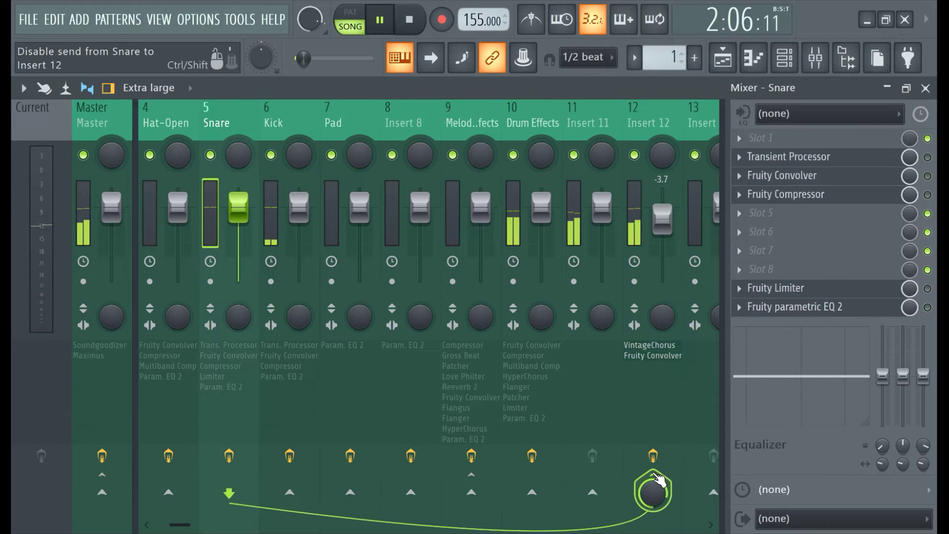
right_click(652, 489)
click(651, 492)
click(653, 492)
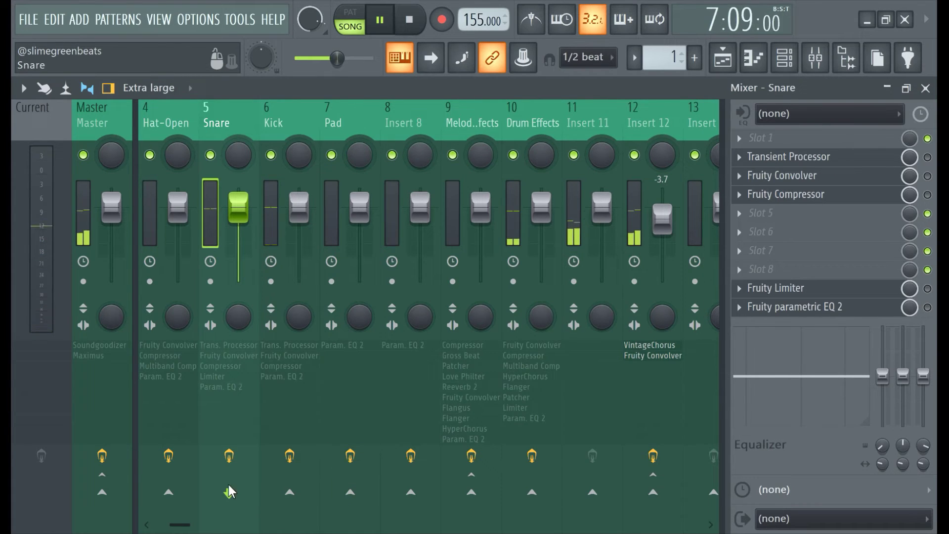
Check the routing of the Kick, Snare and Insert 12 mixer tracks and the Snare's routing options to Insert 12
click(274, 221)
click(218, 218)
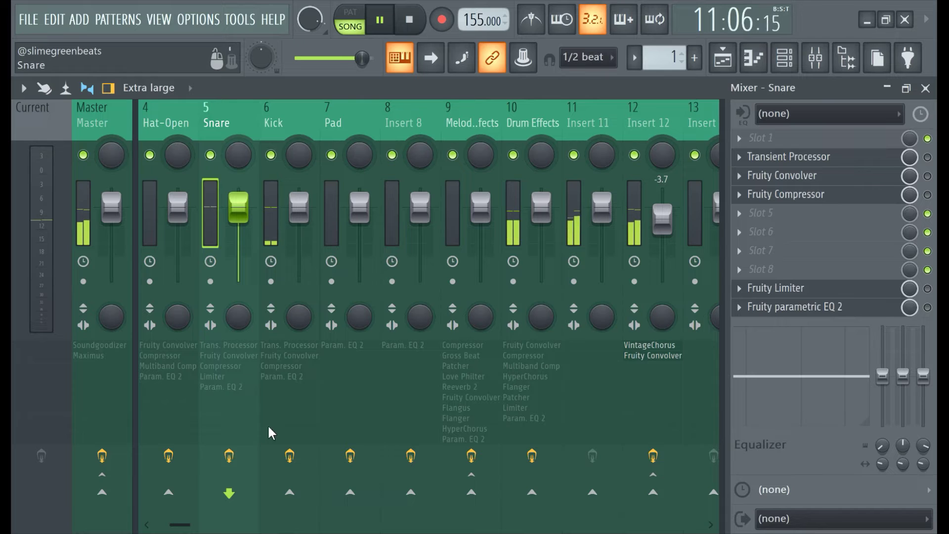
right_click(649, 494)
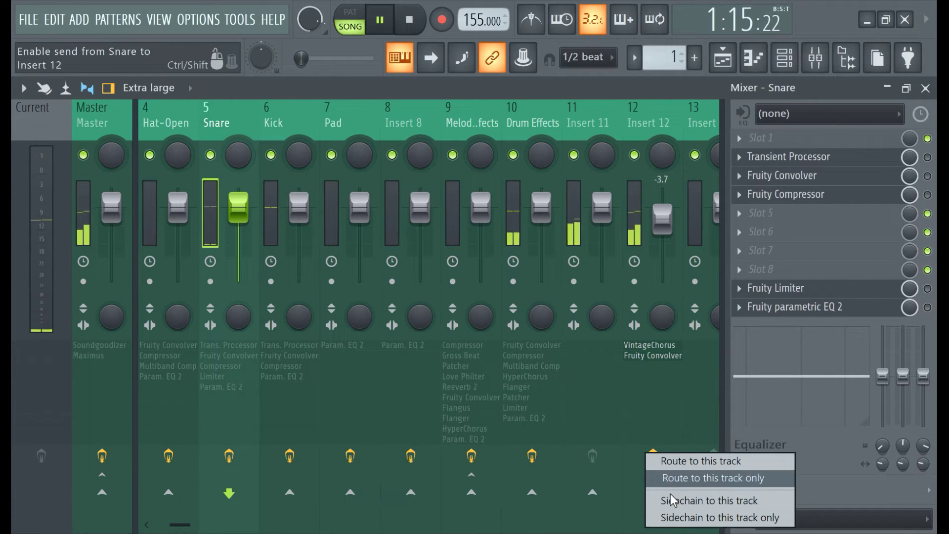
click(637, 226)
click(205, 224)
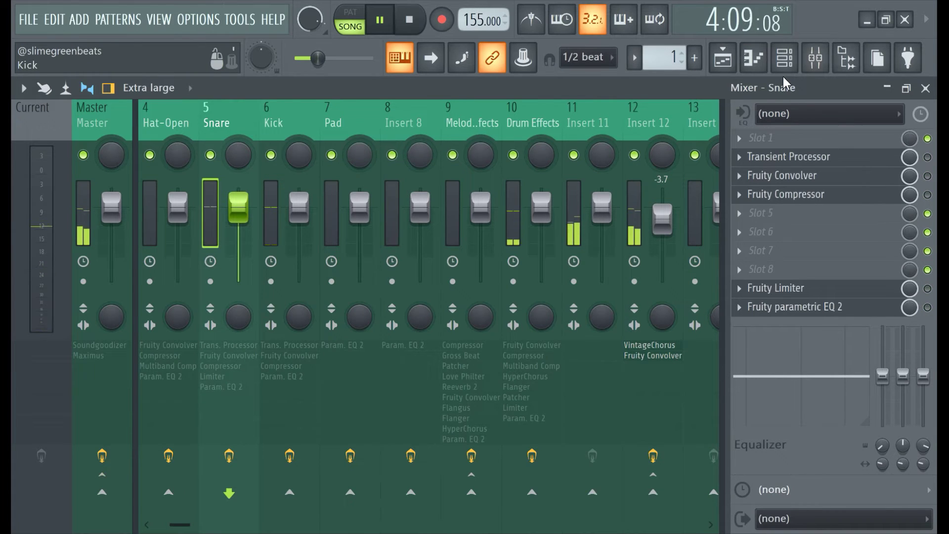
In the channel rack, assign the Snare channel to mixer track 6 and the Kick channel to mixer track 5
click(784, 58)
scroll(107, 391, up, 1)
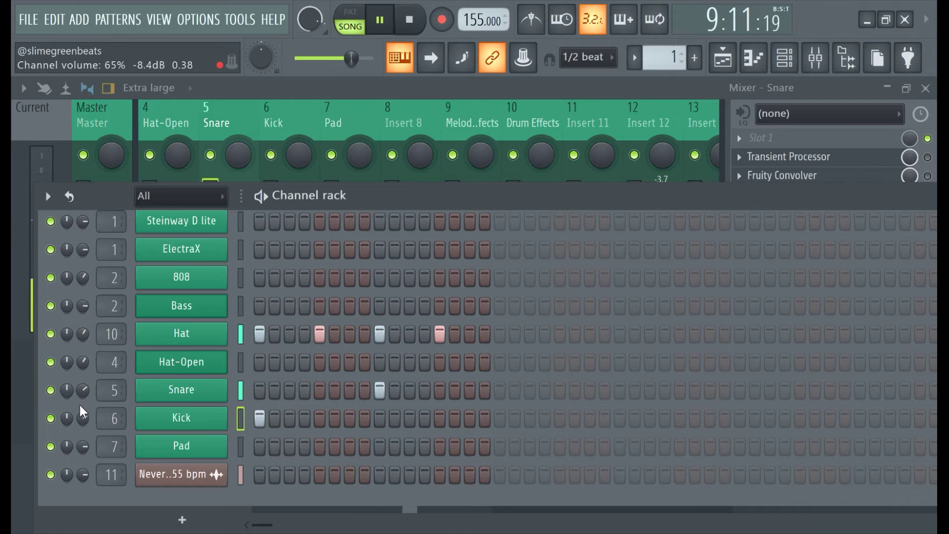
scroll(111, 393, up, 1)
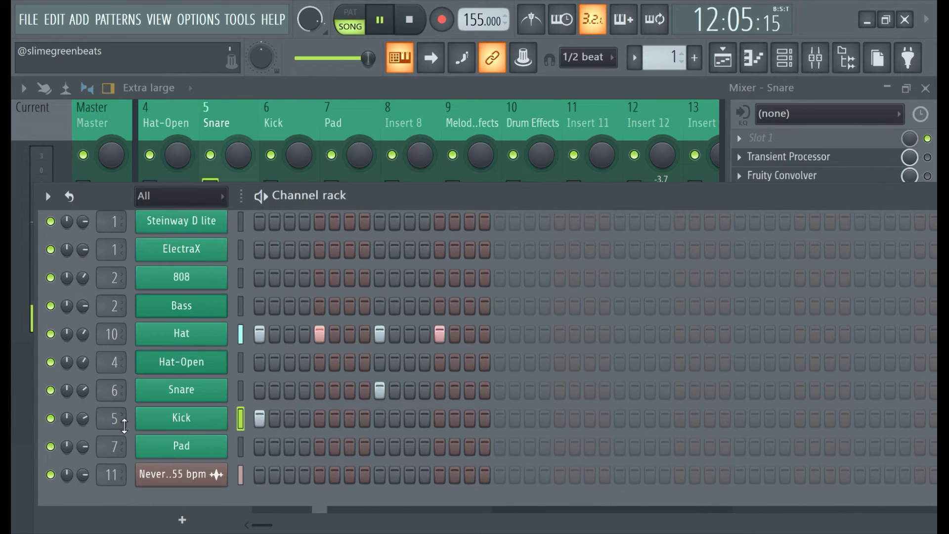
click(271, 86)
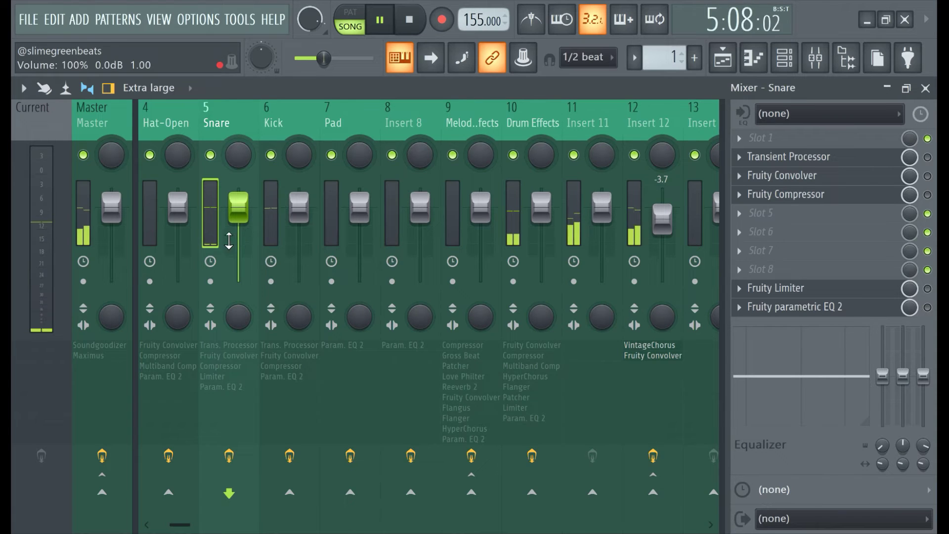
Toggle the send from the Snare mixer track to Insert 12 on and off, leaving it disabled
click(265, 209)
click(209, 207)
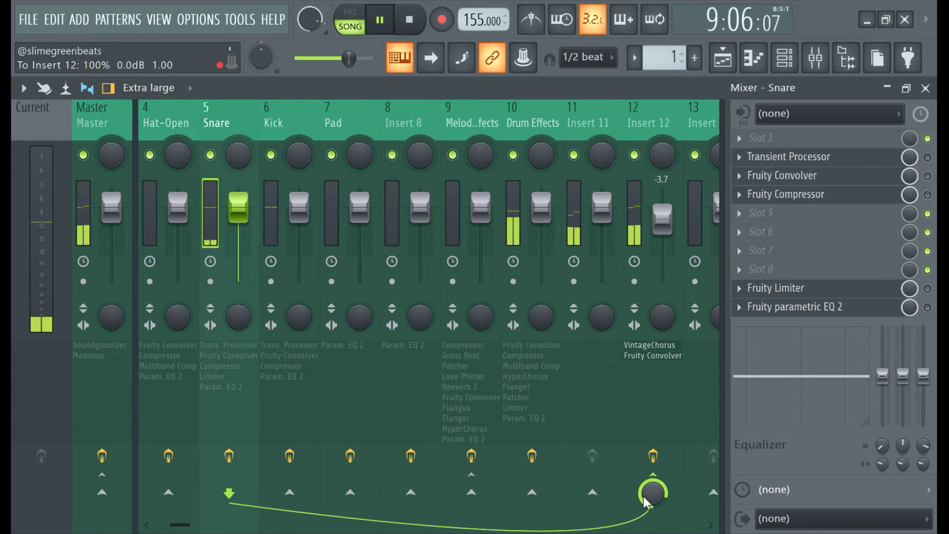
click(651, 492)
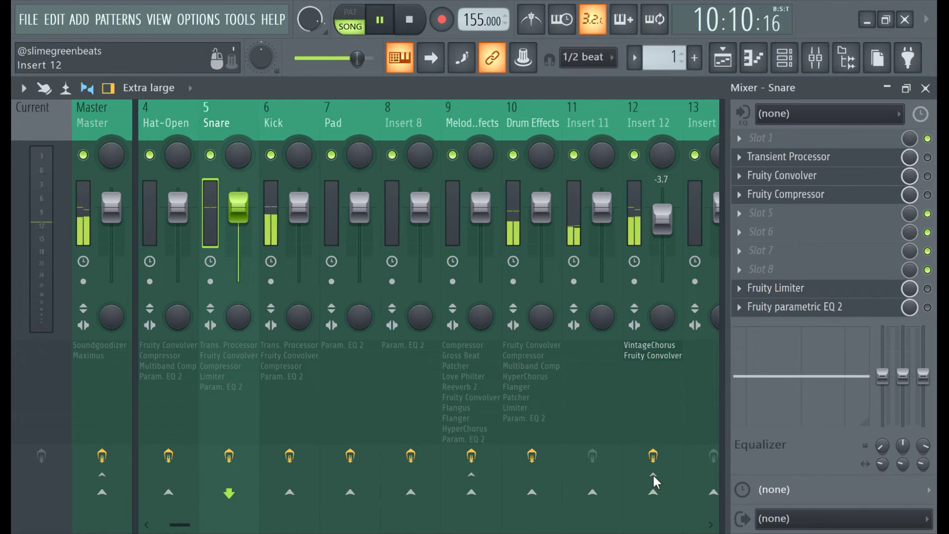
click(652, 487)
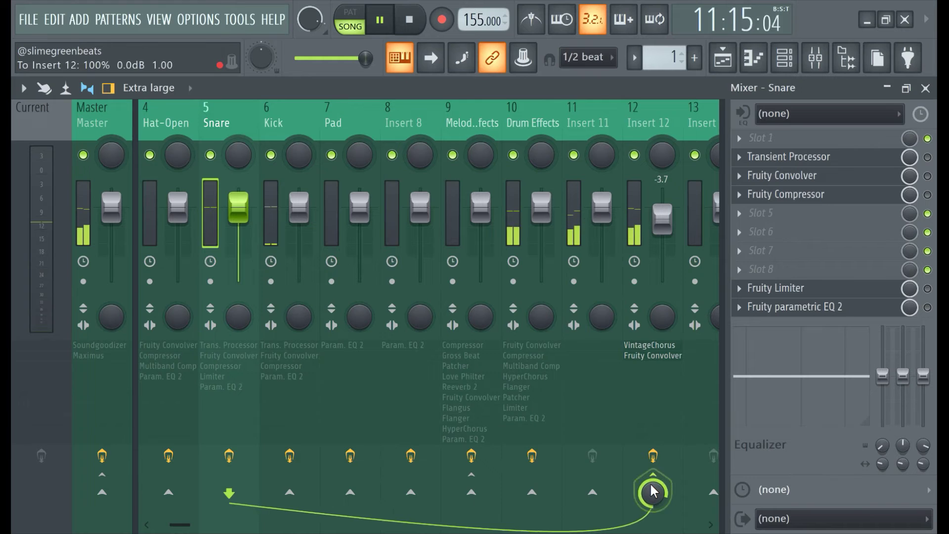
click(652, 491)
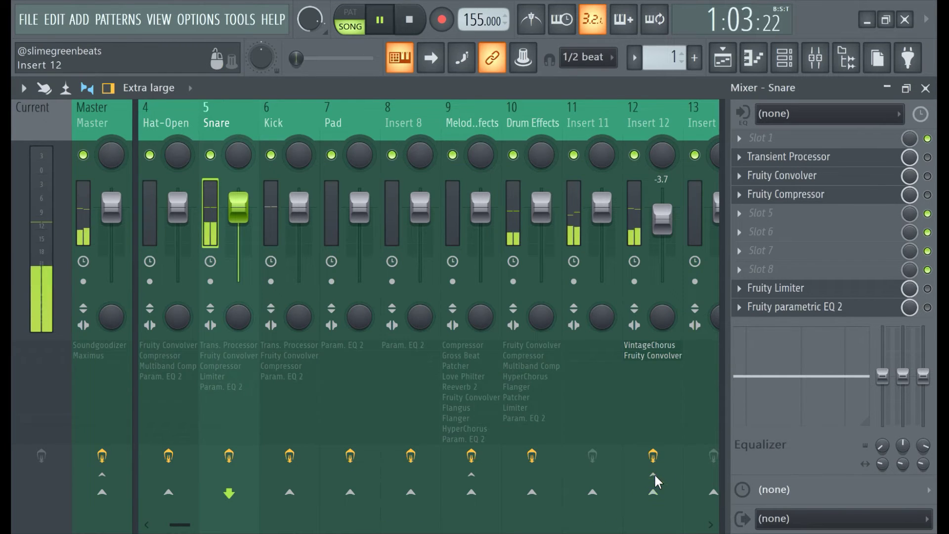
right_click(229, 494)
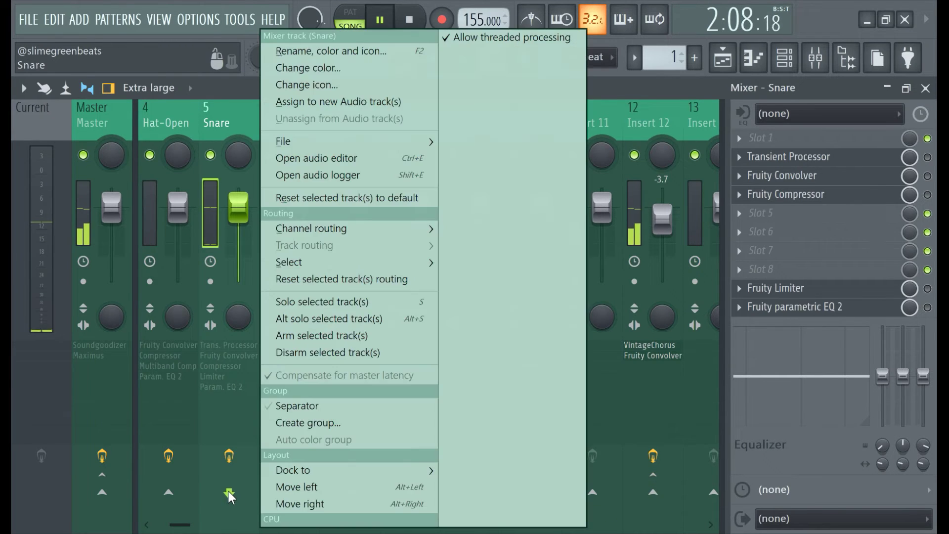
click(229, 494)
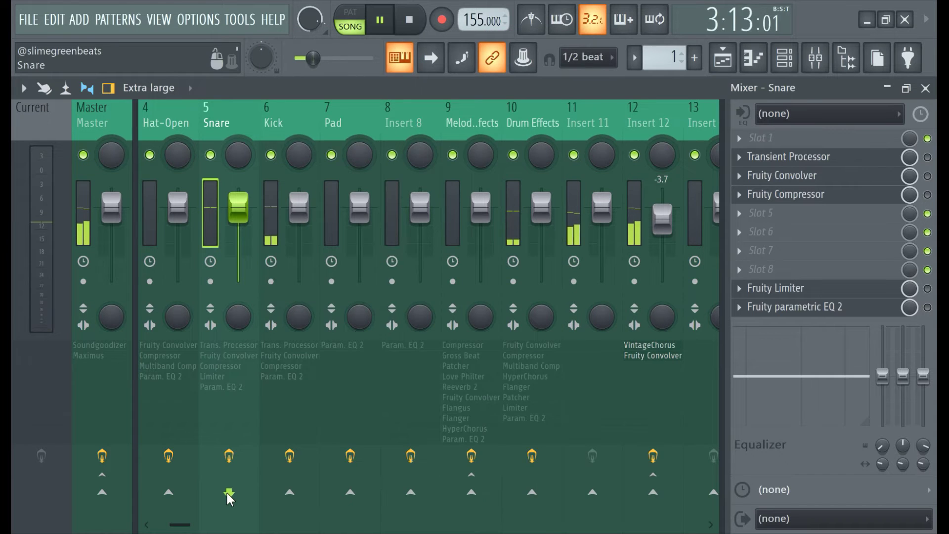
scroll(232, 485, down, 5)
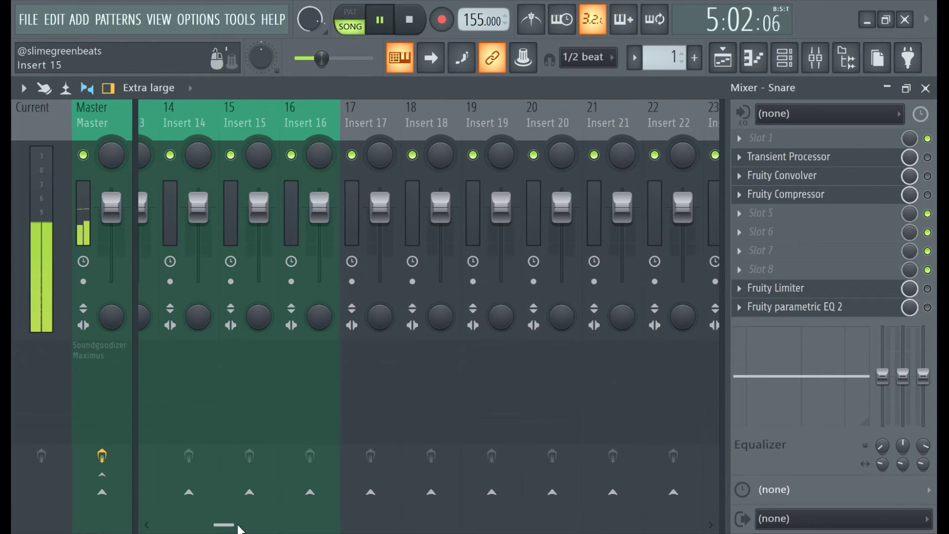
drag(230, 524, 93, 522)
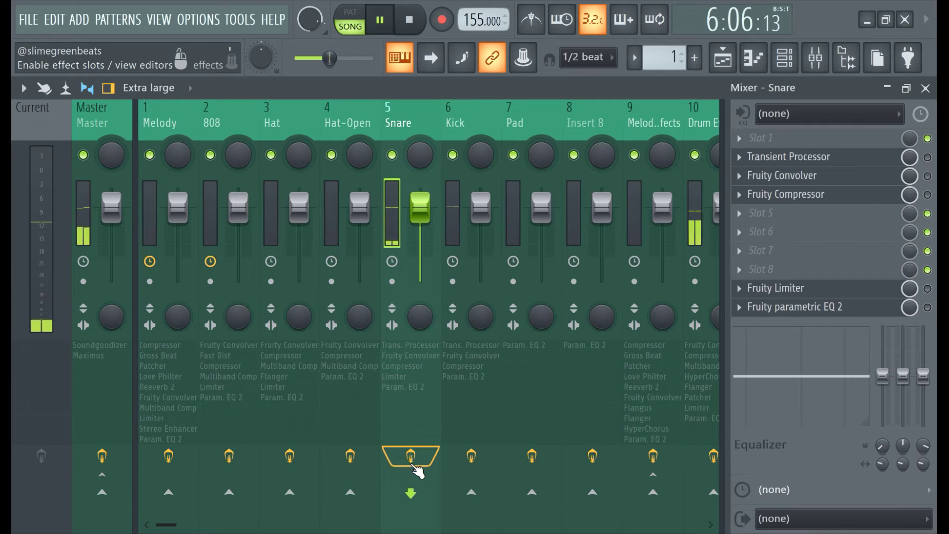
right_click(411, 493)
key(Escape)
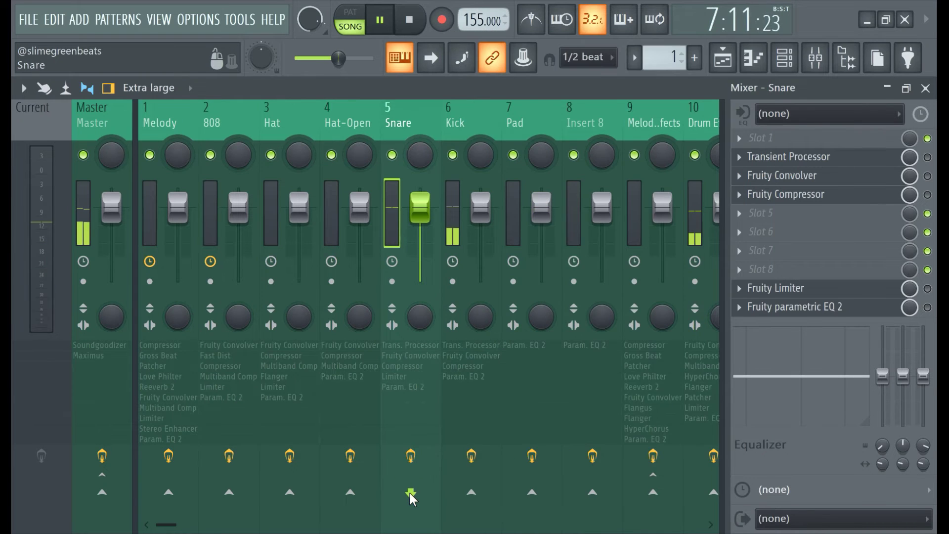
Remove the Snare mixer track's send to Hat-Open, enable its send to the Master, and pause playback
click(342, 504)
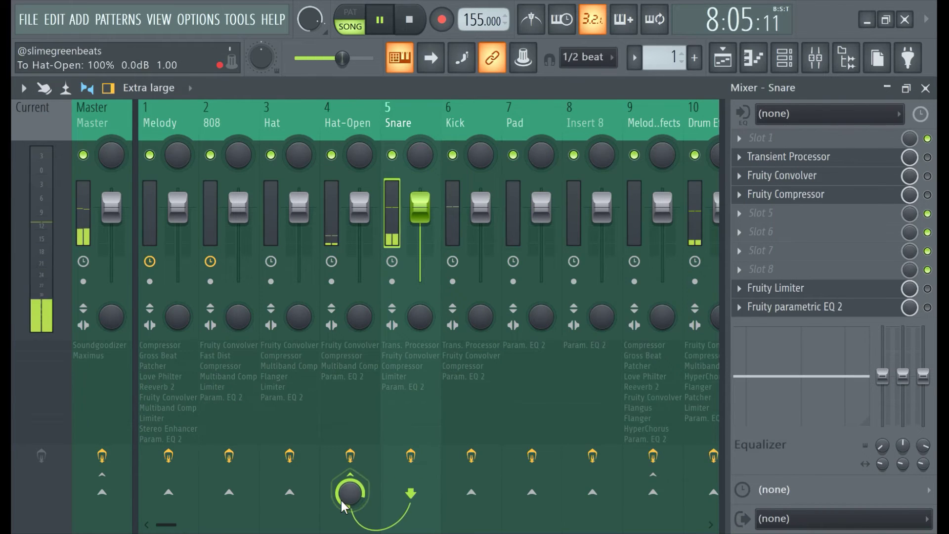
click(351, 476)
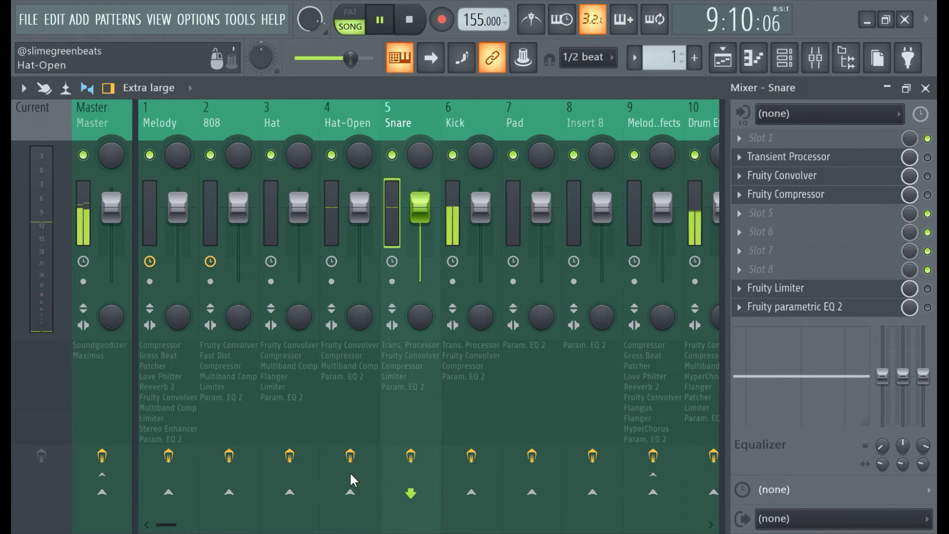
click(102, 493)
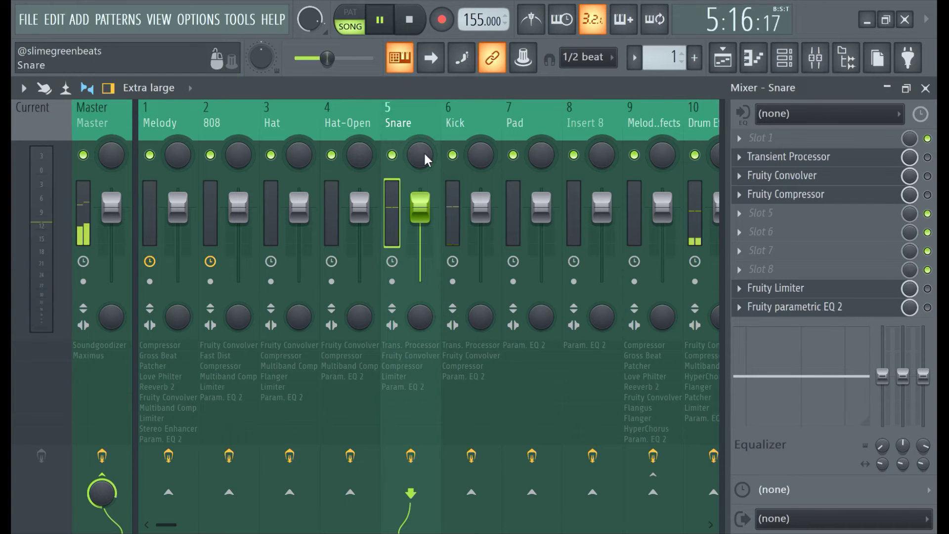
click(391, 23)
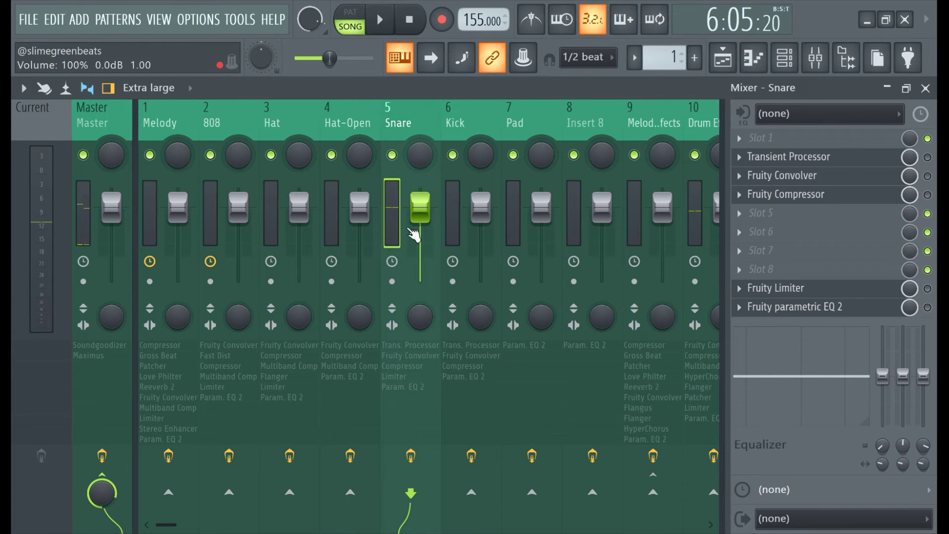
Look through the channel rack to review which mixer track each instrument and drum channel is assigned to
click(784, 58)
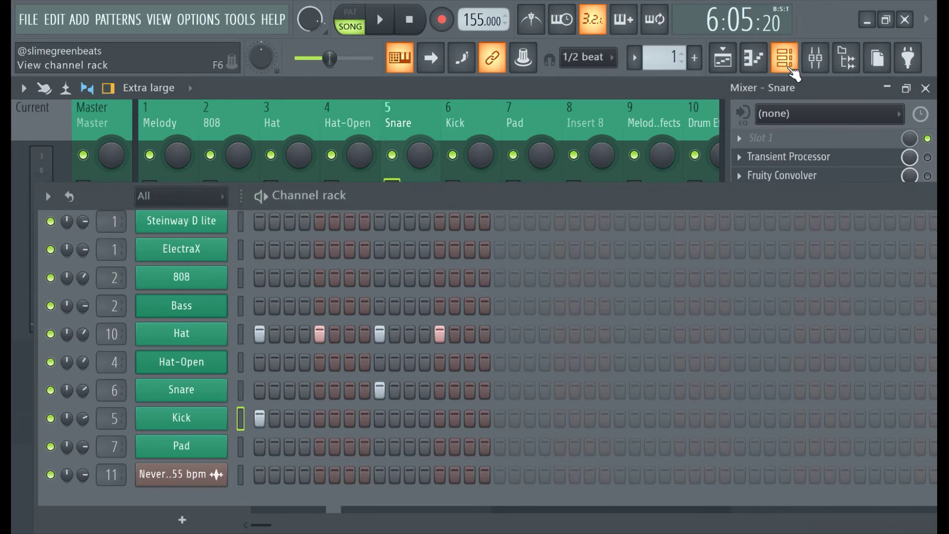
scroll(264, 324, up, 1)
scroll(261, 326, down, 1)
scroll(259, 316, up, 1)
scroll(259, 306, down, 1)
scroll(258, 303, up, 1)
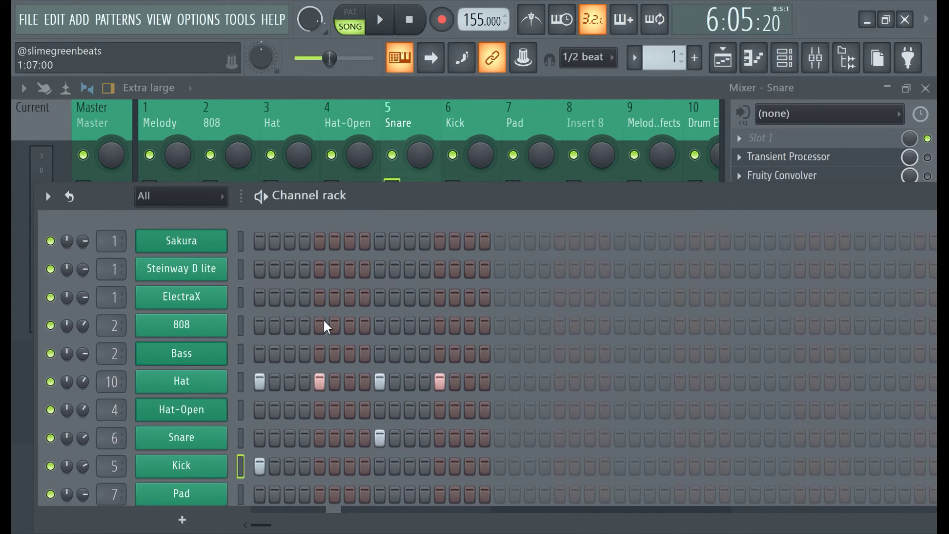
scroll(188, 348, down, 1)
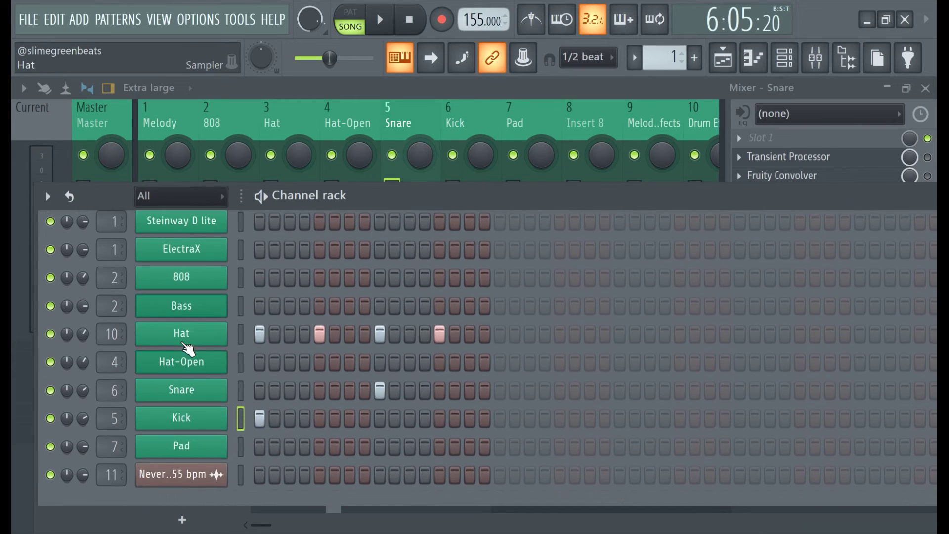
scroll(190, 346, up, 1)
scroll(207, 340, down, 1)
scroll(232, 326, up, 1)
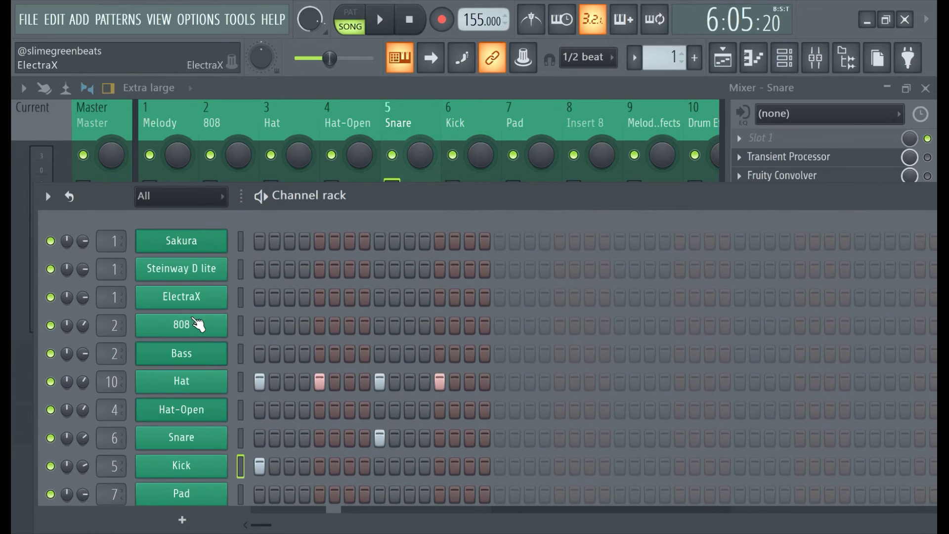
scroll(228, 318, down, 1)
click(372, 83)
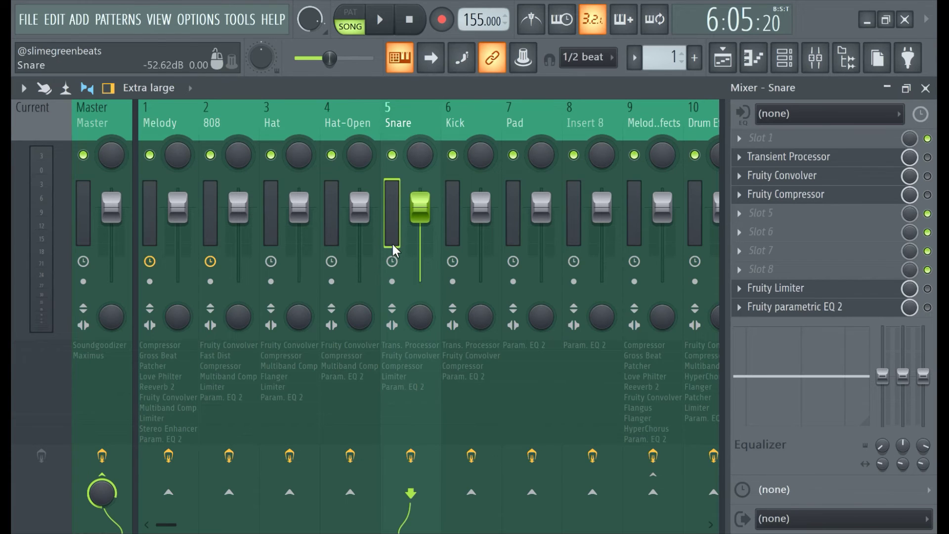
Compare the effect slots and output routing of the Insert 11 and Insert 12 mixer tracks
click(694, 212)
key(Right)
key(Left)
click(699, 217)
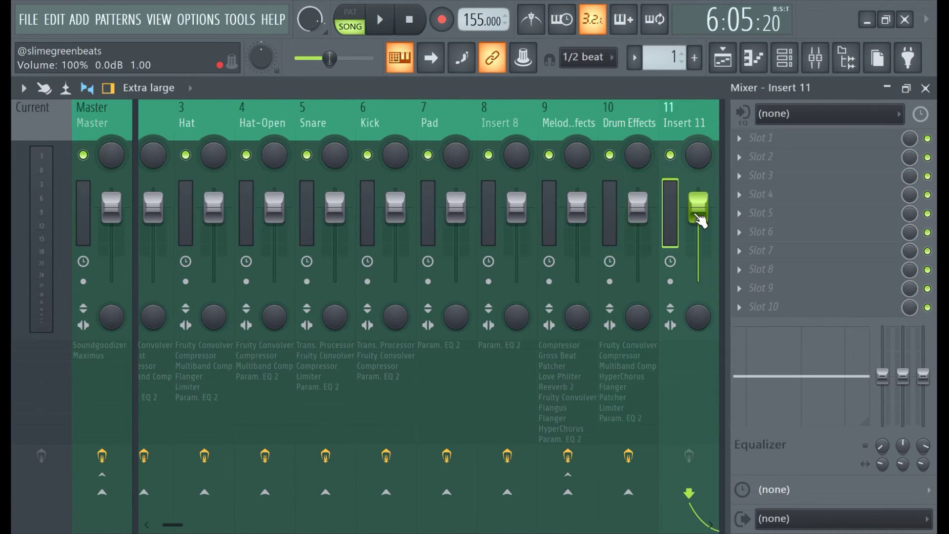
key(Right)
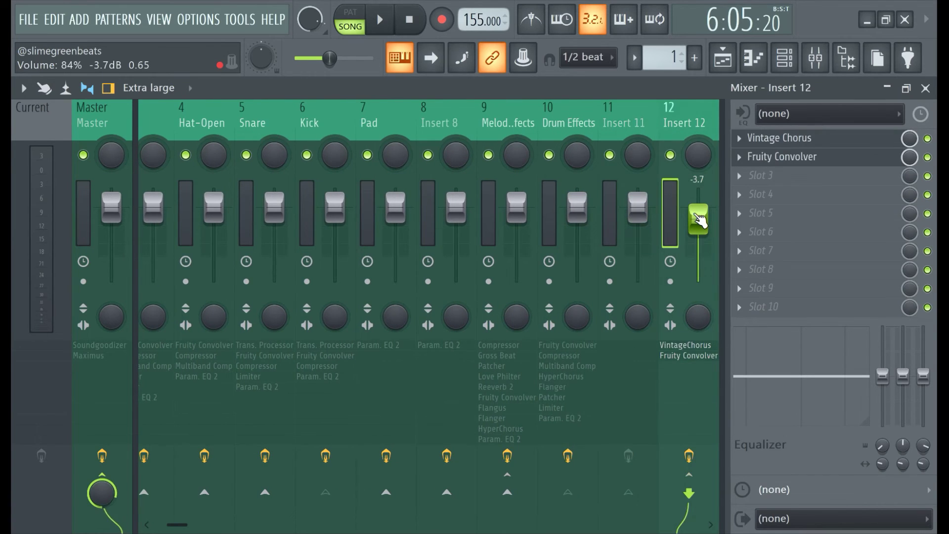
key(Left)
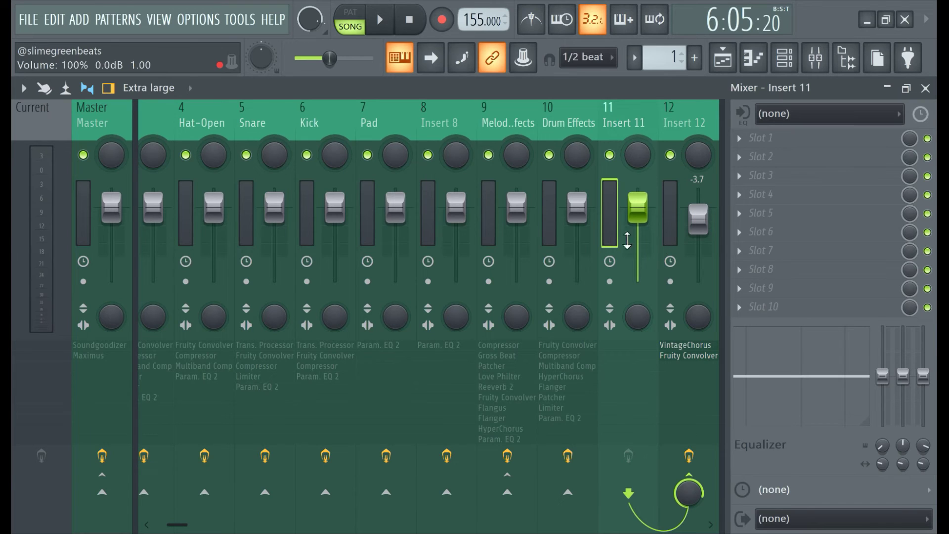
click(663, 201)
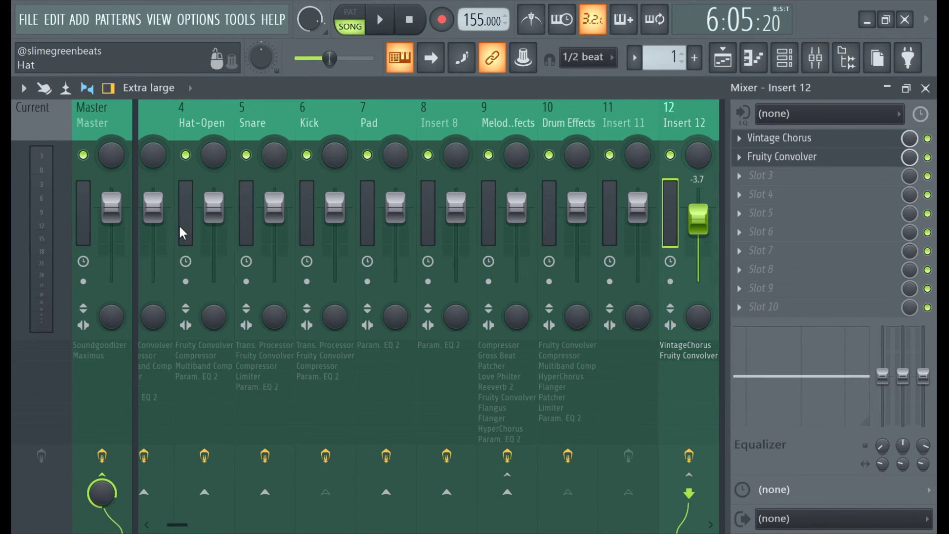
Recheck the channel rack's mixer assignments and inspect the Master track in the mixer
click(785, 58)
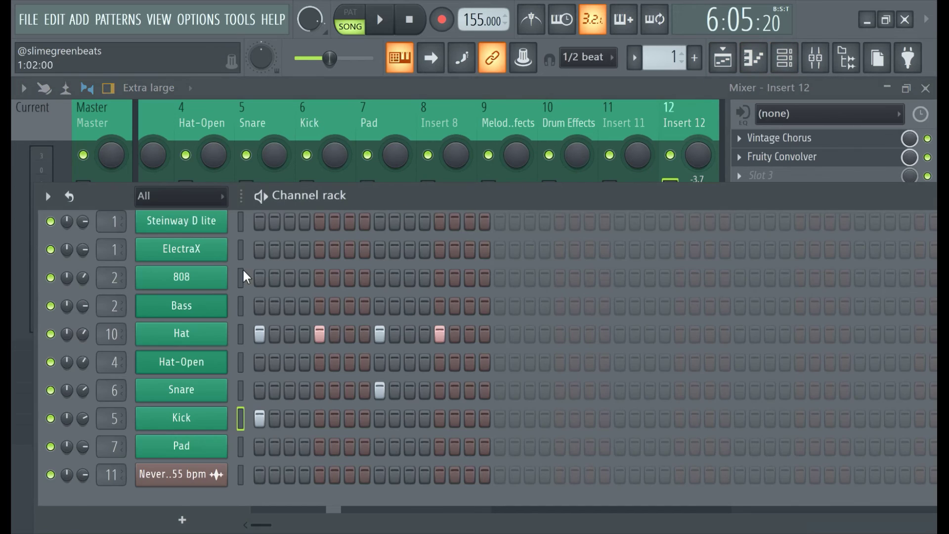
click(503, 92)
click(84, 202)
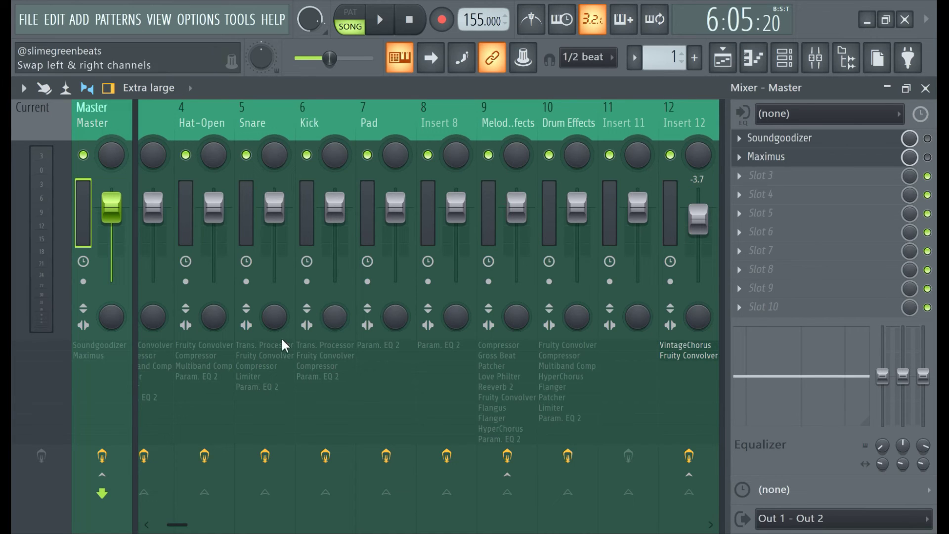
Play the song and inspect the signal levels and routing of the Kick, Snare, Hat-Open and Hat mixer tracks
click(307, 215)
click(247, 228)
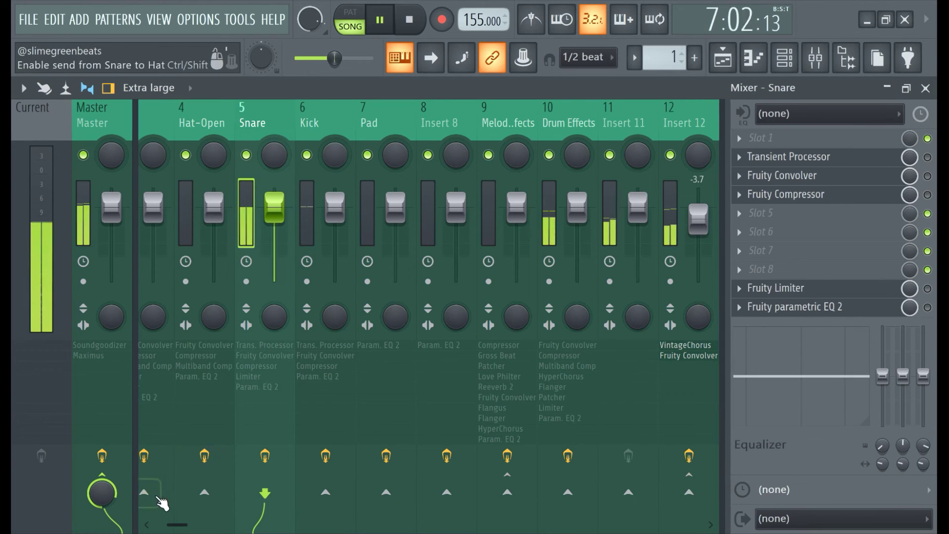
click(216, 236)
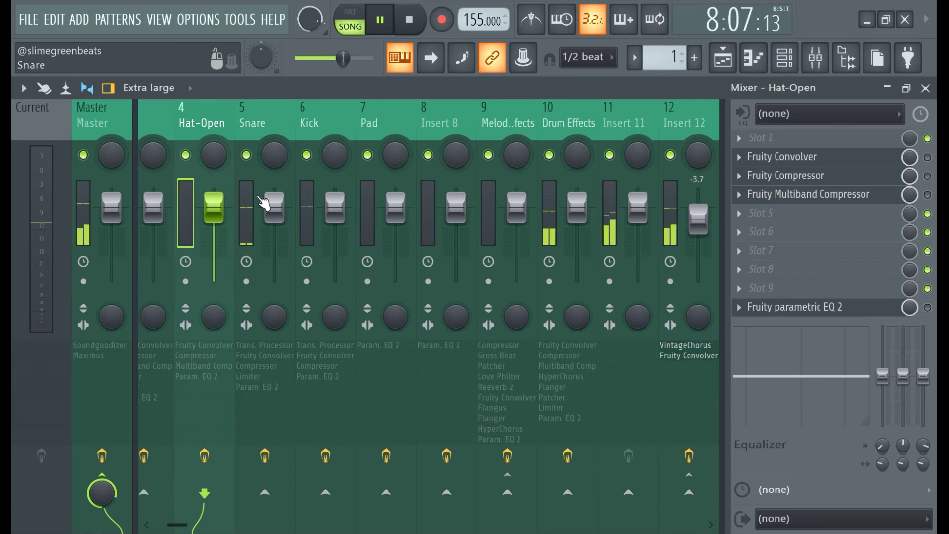
click(248, 207)
click(188, 203)
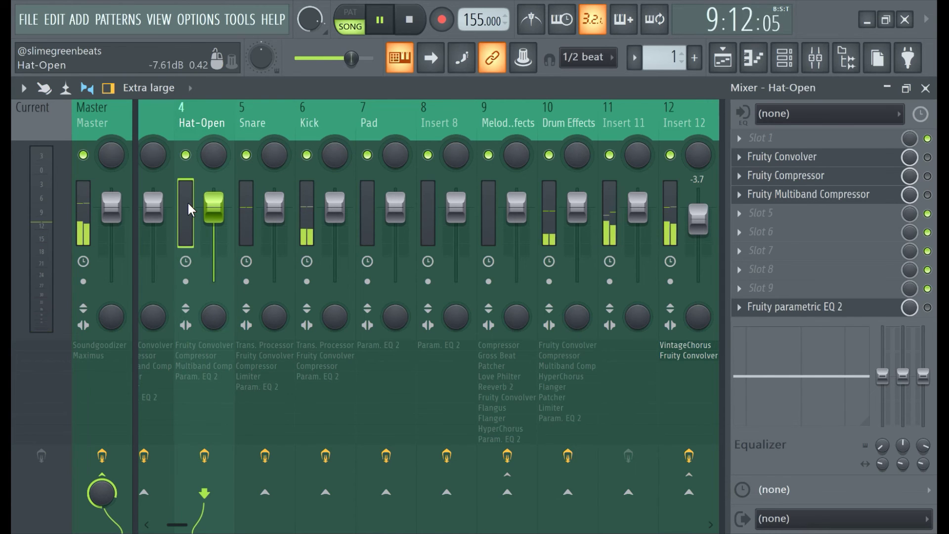
key(Left)
key(Right)
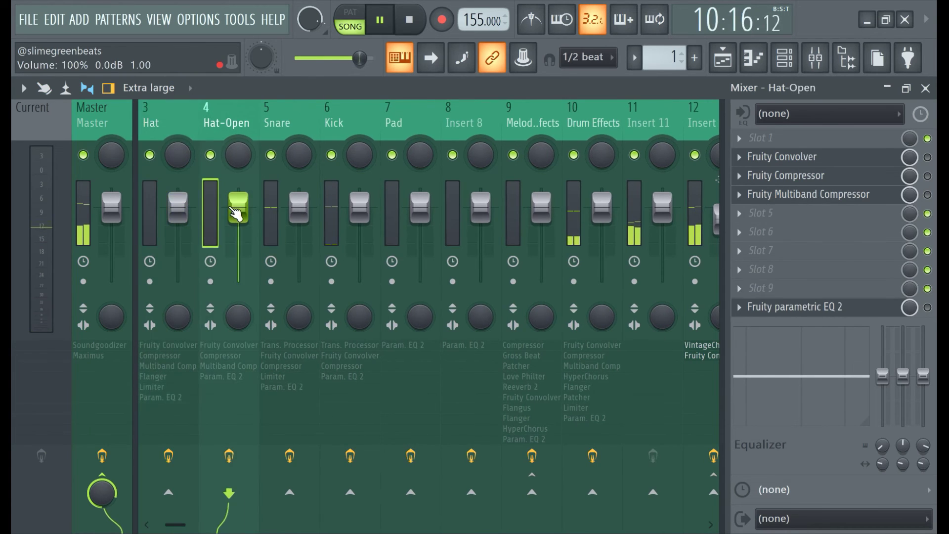
key(Left)
click(215, 220)
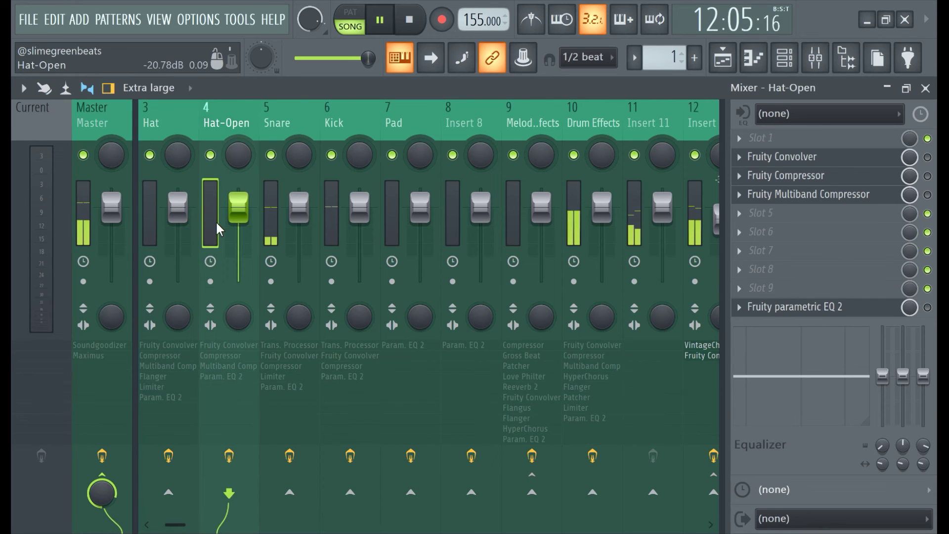
Inspect the Hat mixer track's routing and disable the Kick track's send to mixer track 12
click(149, 190)
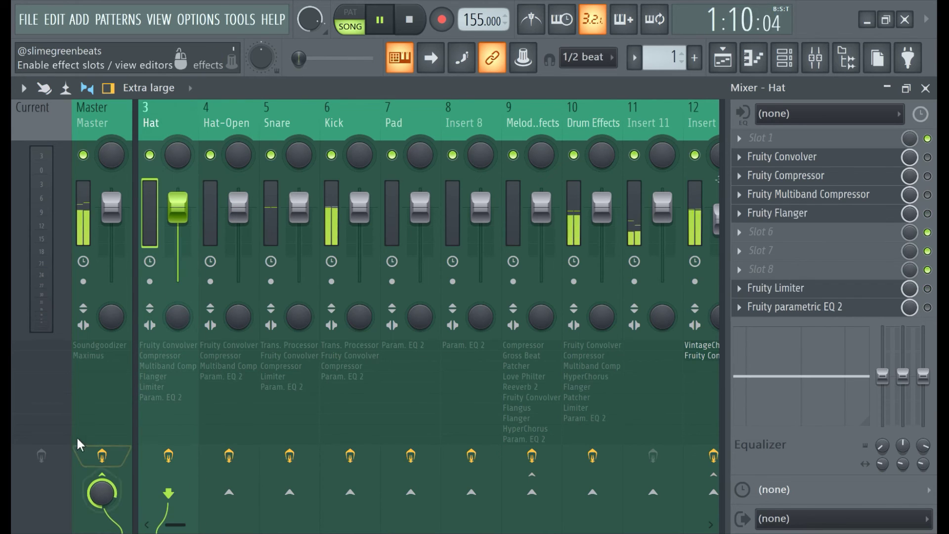
click(328, 191)
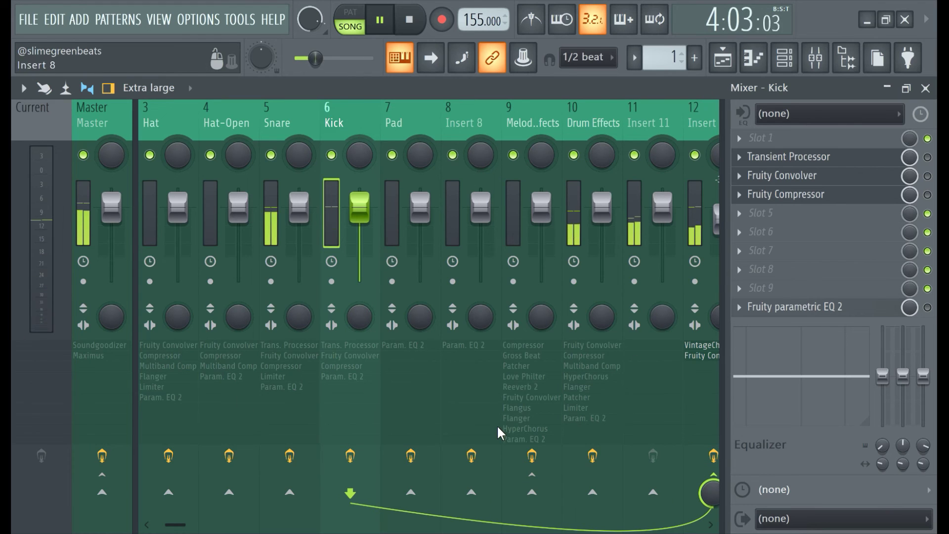
click(723, 474)
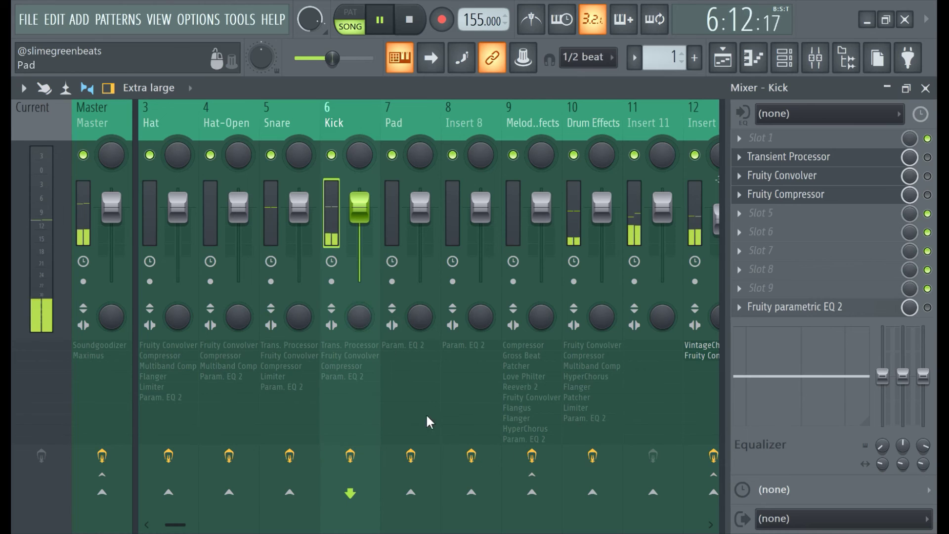
Try sidechaining the Kick track to the Master, route it there normally instead, and pause the song
right_click(96, 503)
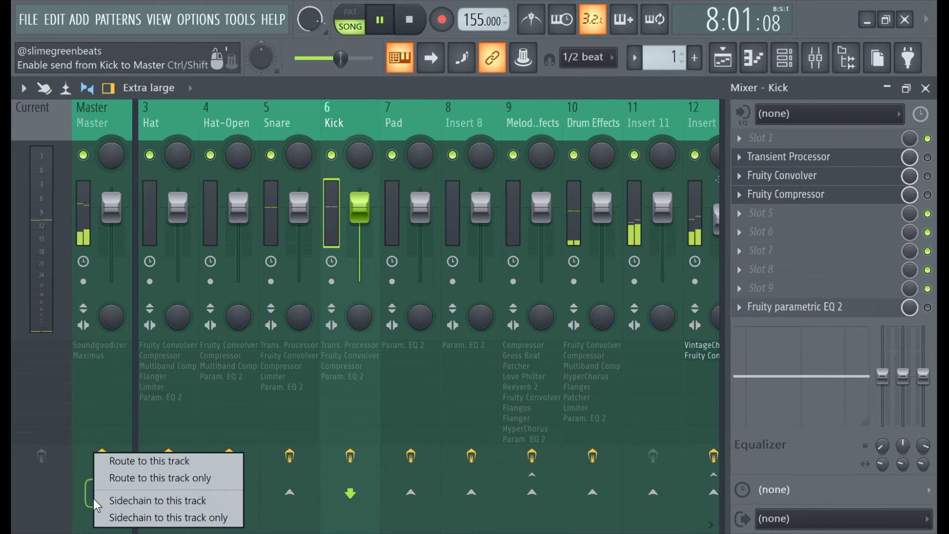
click(141, 498)
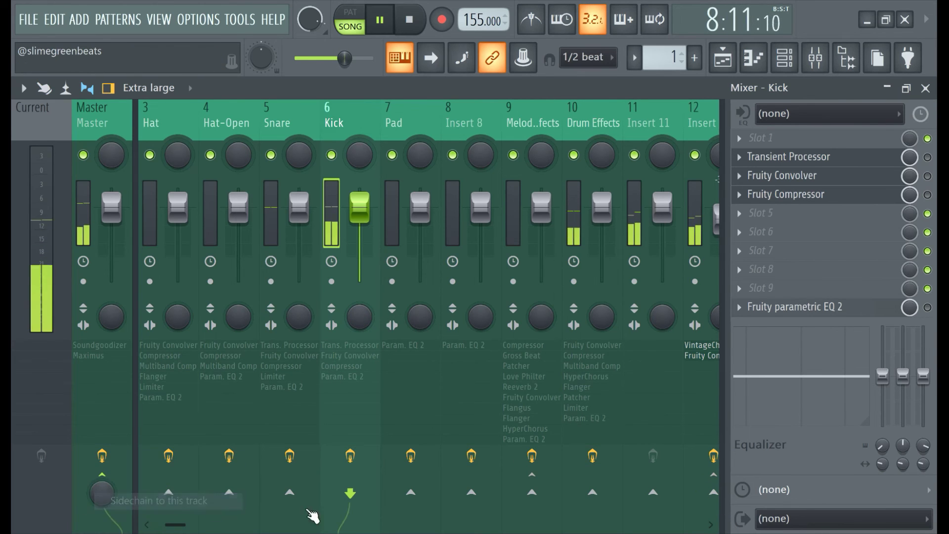
right_click(101, 481)
click(126, 462)
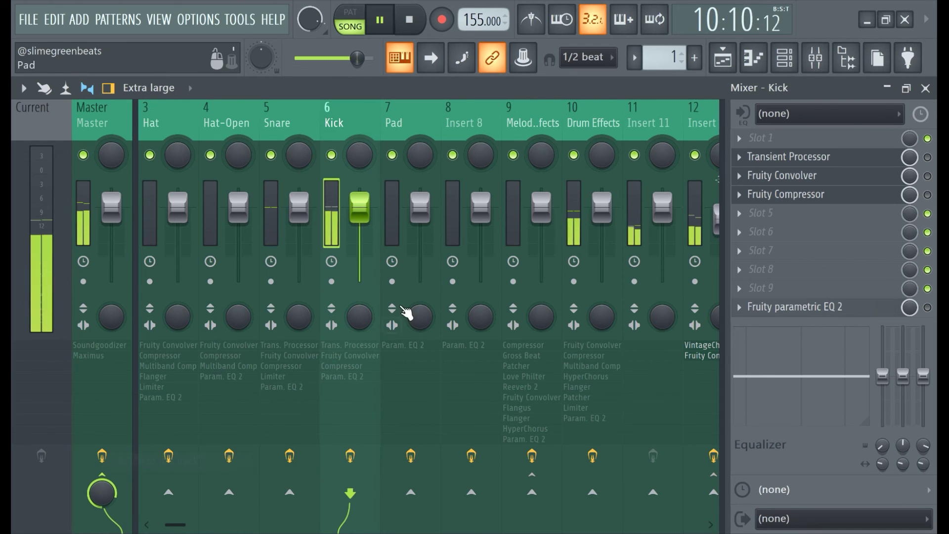
click(379, 29)
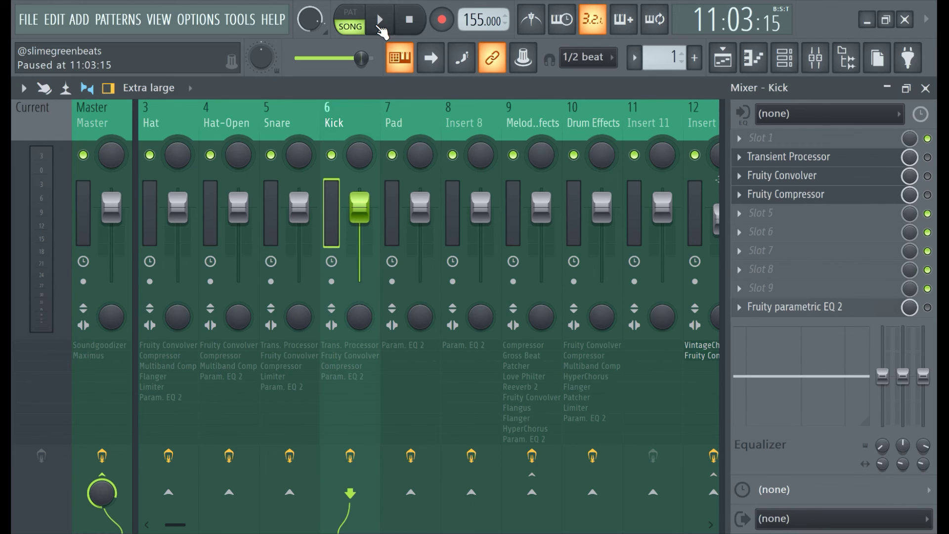
Delete all the Pattern 1 clips from Track 2 in the playlist
click(722, 58)
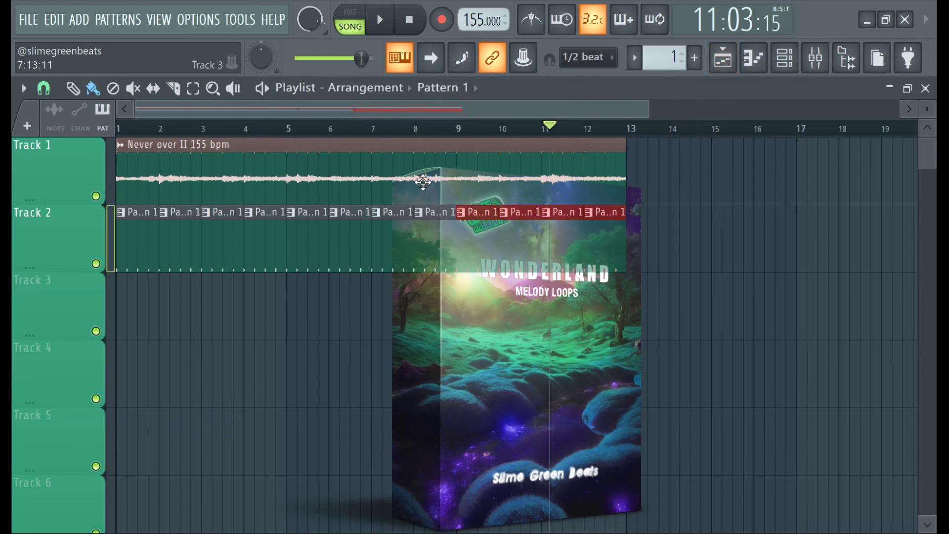
mouse_move(594, 247)
mouse_down()
mouse_move(472, 228)
mouse_move(136, 242)
mouse_up()
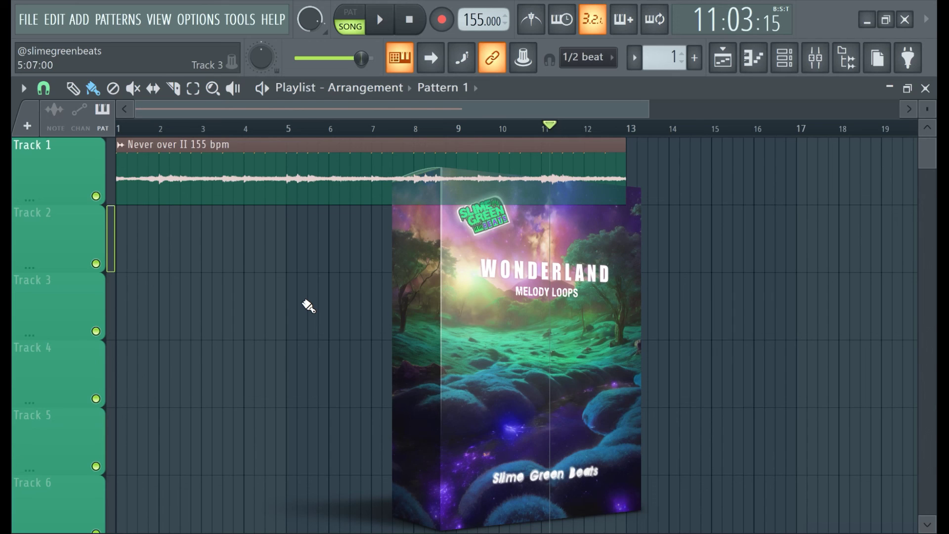
right_click(277, 197)
scroll(478, 328, down, 1)
scroll(479, 328, up, 1)
key(space)
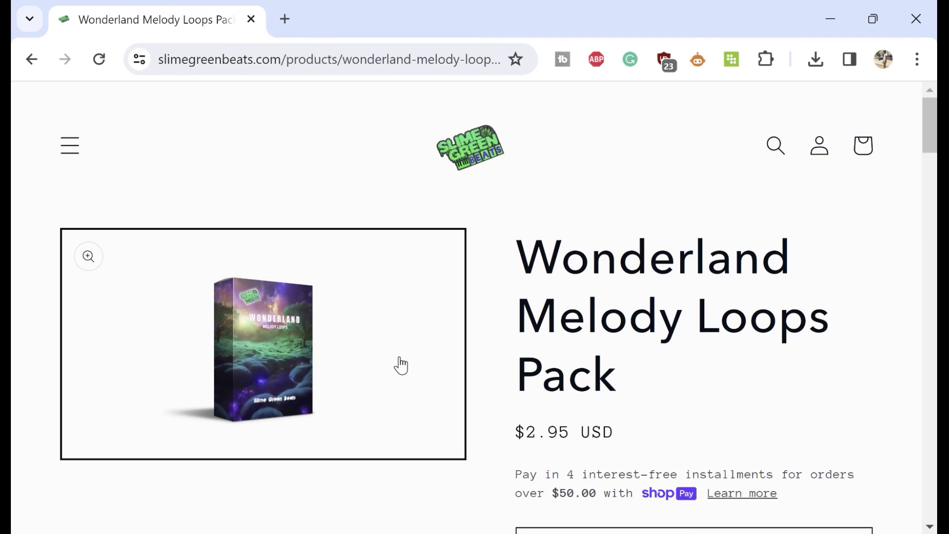
Look through the Wonderland Melody Loops Pack product page in the browser and view its product image
scroll(464, 226, down, 10)
scroll(309, 230, up, 10)
scroll(292, 292, down, 15)
scroll(322, 300, up, 15)
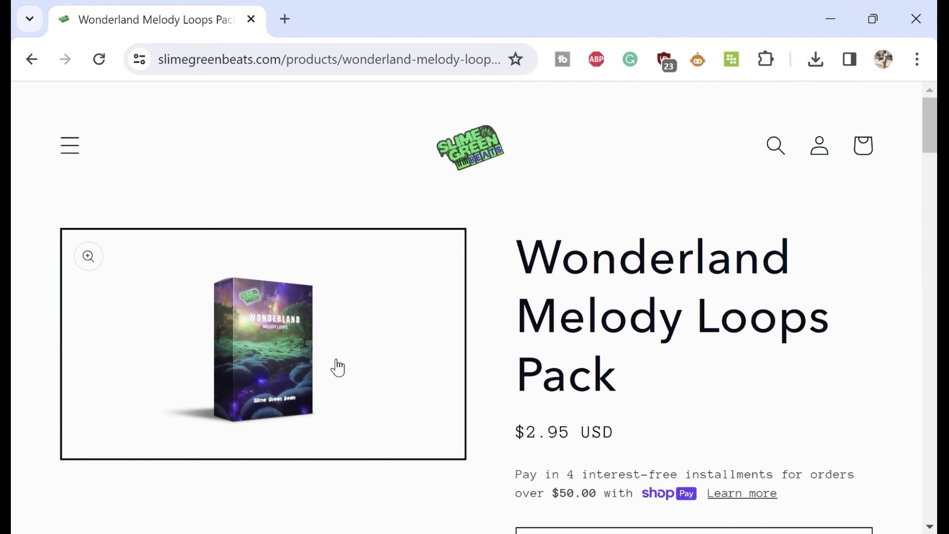
click(89, 259)
click(488, 329)
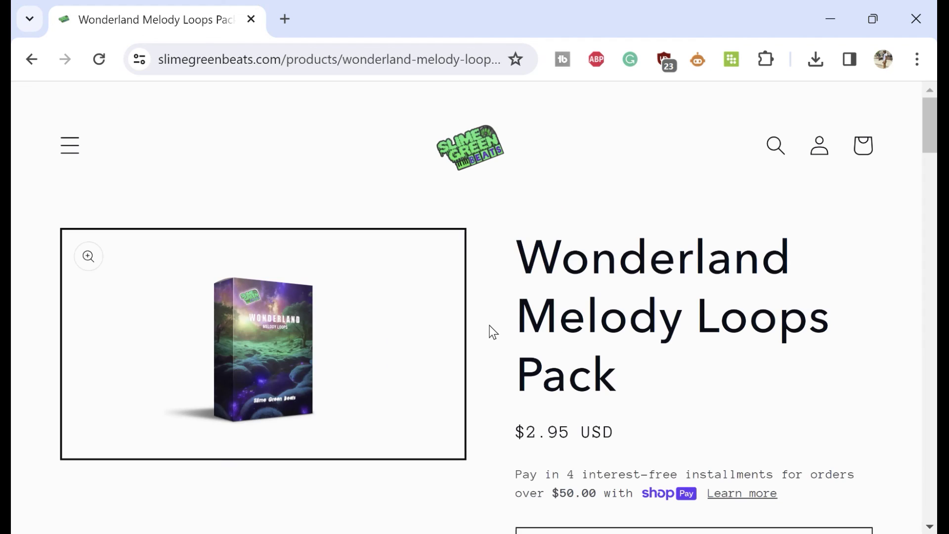